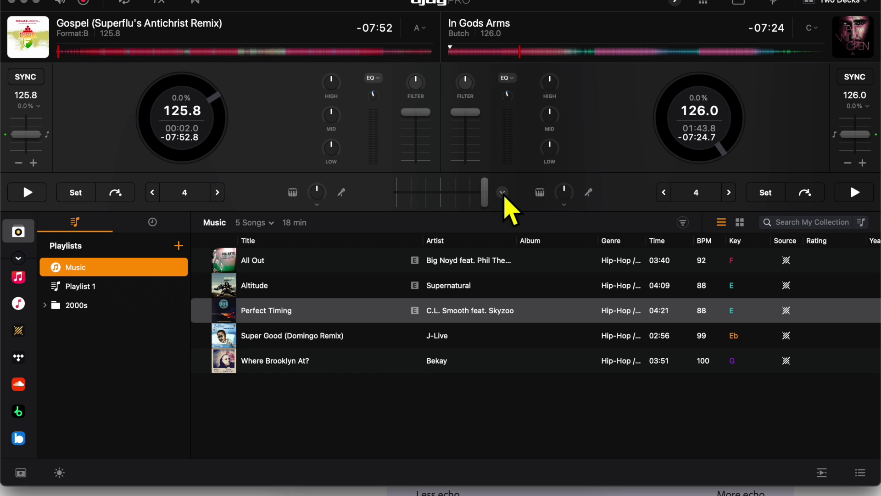
Make EQ the crossfader's transition effect
click(503, 193)
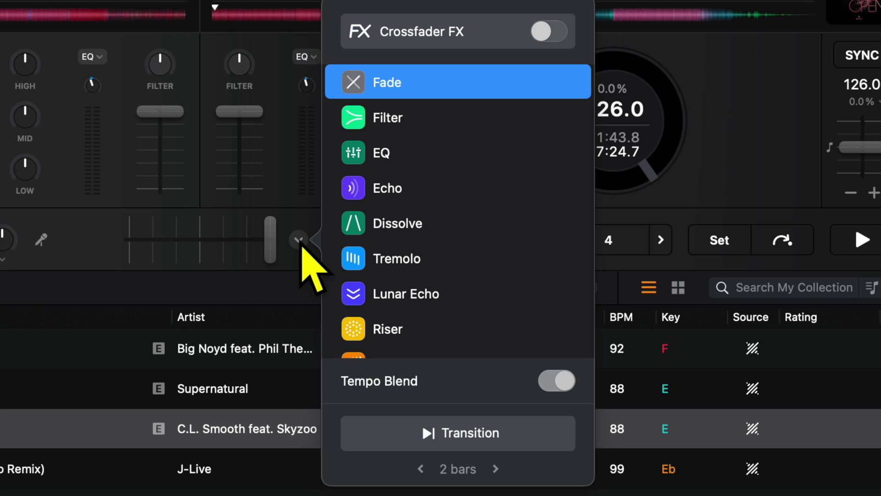
scroll(393, 217, down, 5)
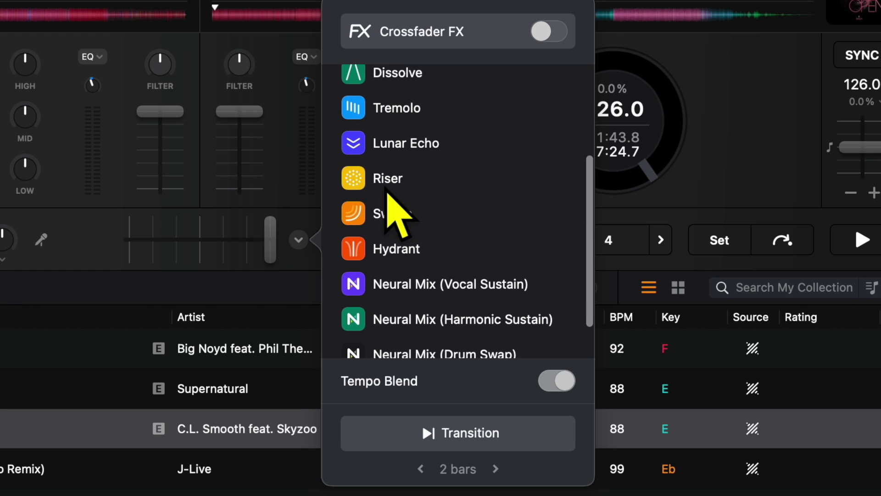
scroll(406, 202, up, 3)
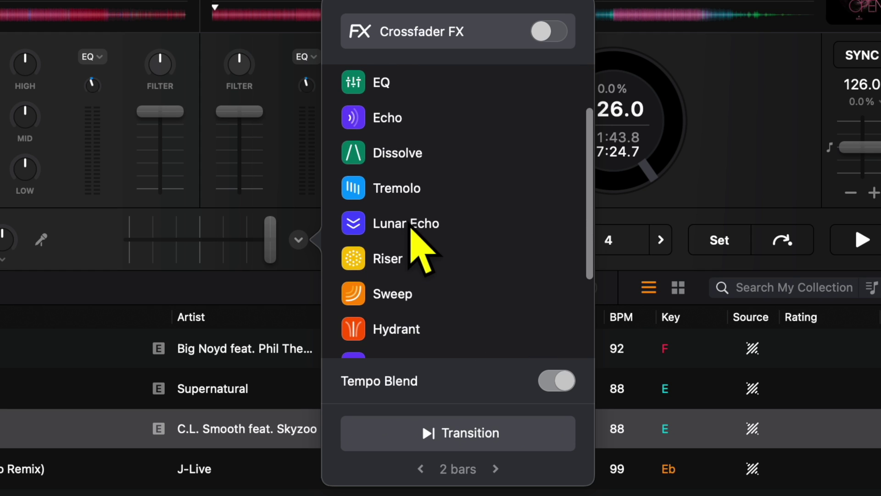
scroll(401, 184, up, 2)
scroll(402, 175, down, 4)
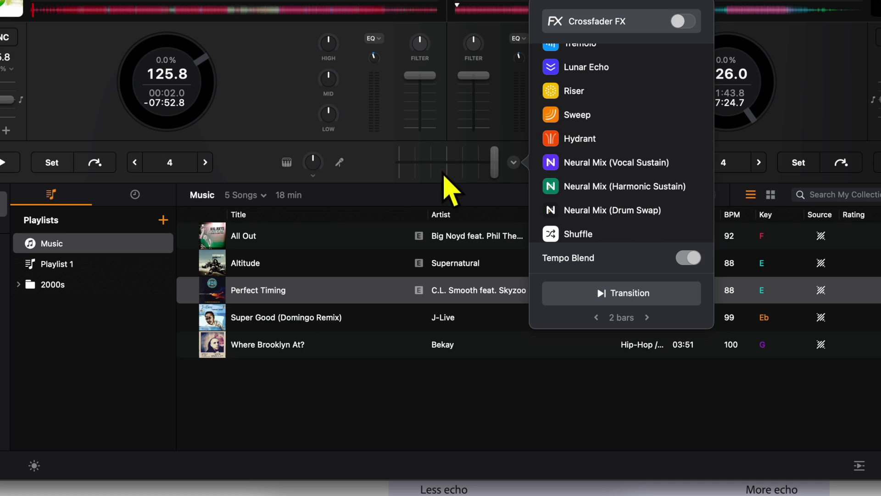
click(115, 275)
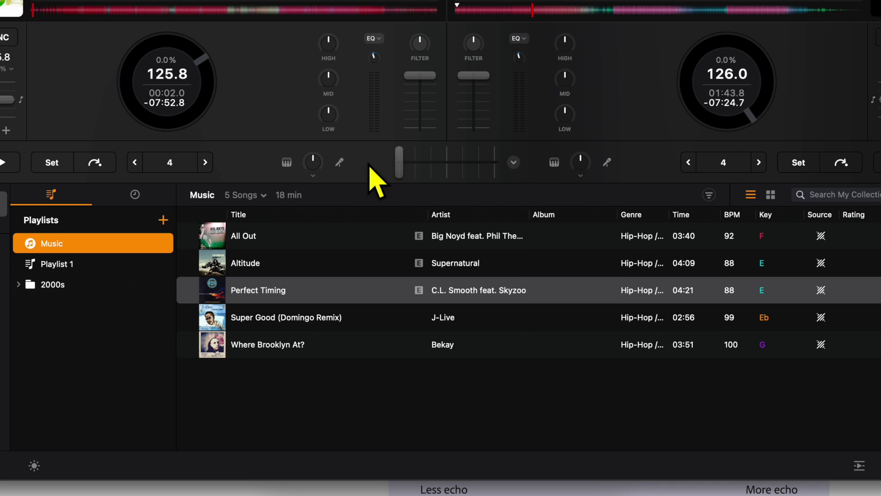
click(513, 162)
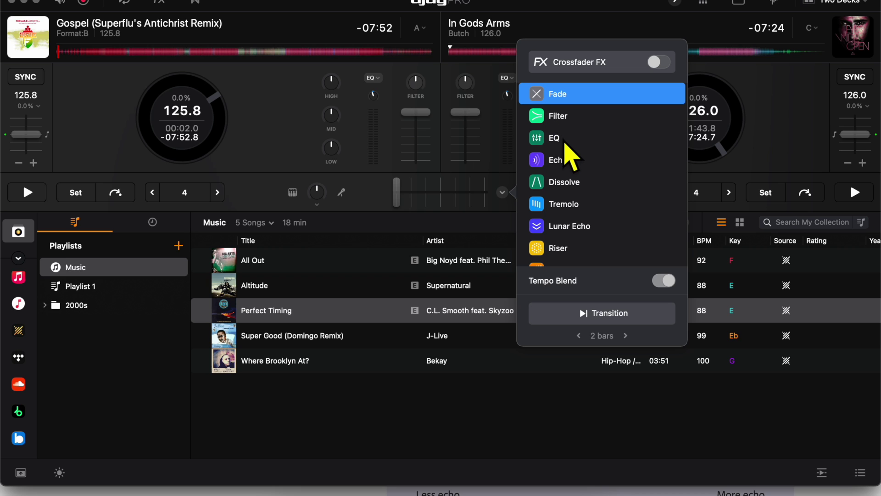
click(565, 139)
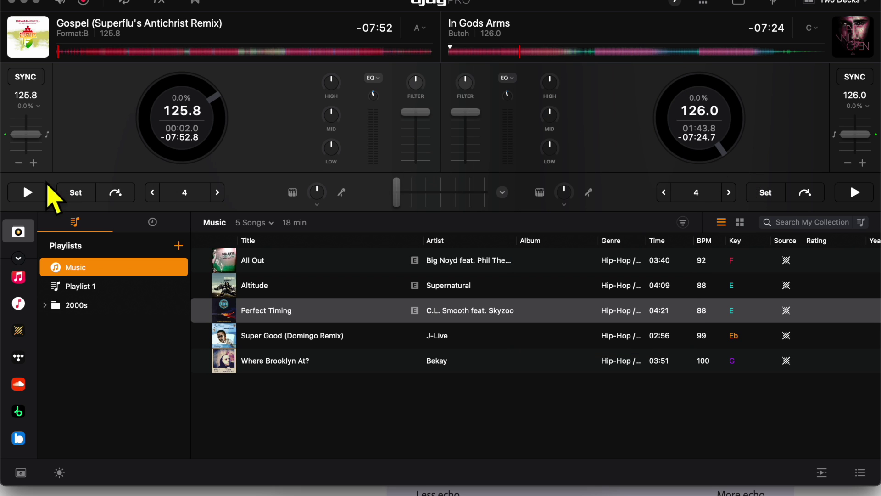
click(503, 192)
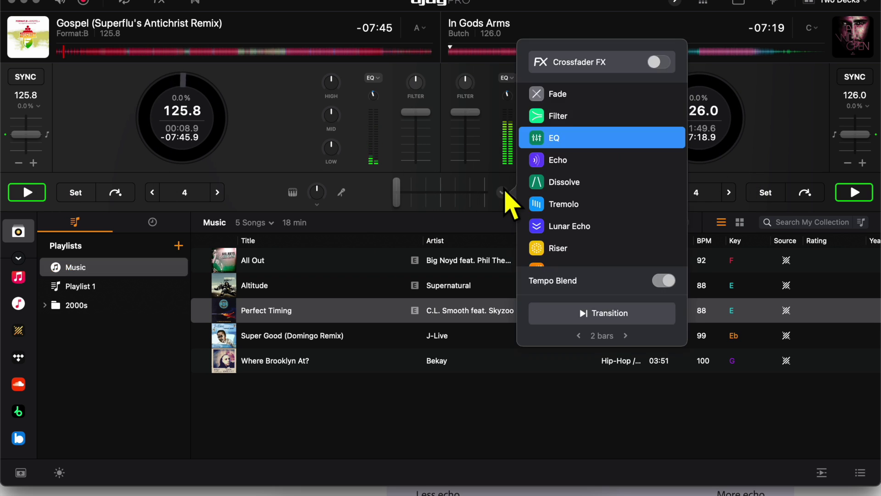
click(605, 90)
Crossfade the mix fully to In Gods Arms on the right deck and stop the left deck
drag(397, 194, 419, 195)
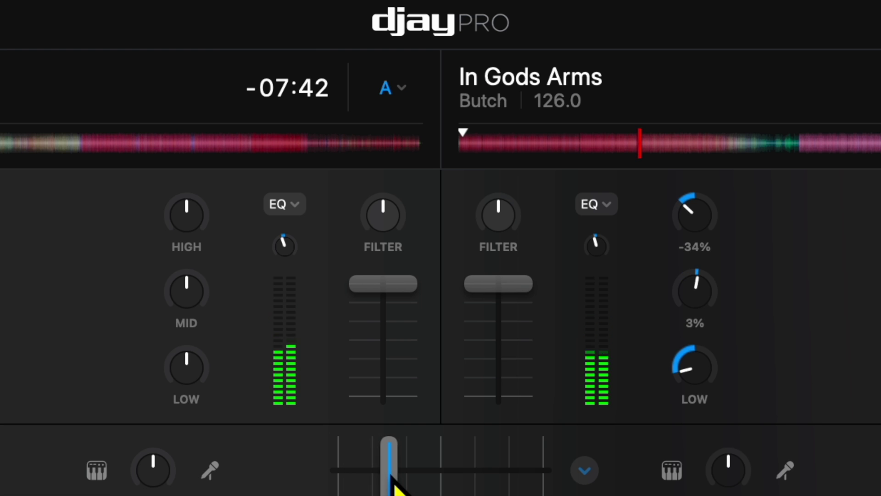
drag(391, 476, 541, 481)
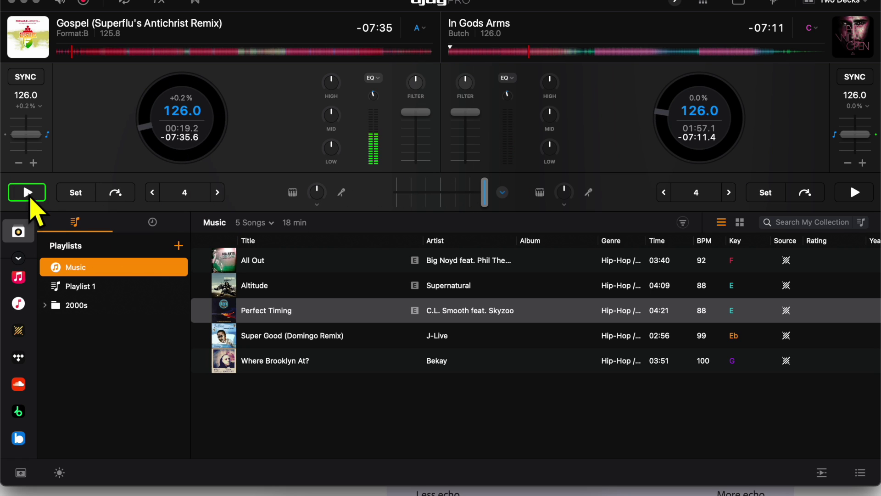
click(28, 192)
Reopen the crossfader effects, then bring up the right deck's Instrumental–Acappella and Percussive–Tonal mix modes
click(500, 191)
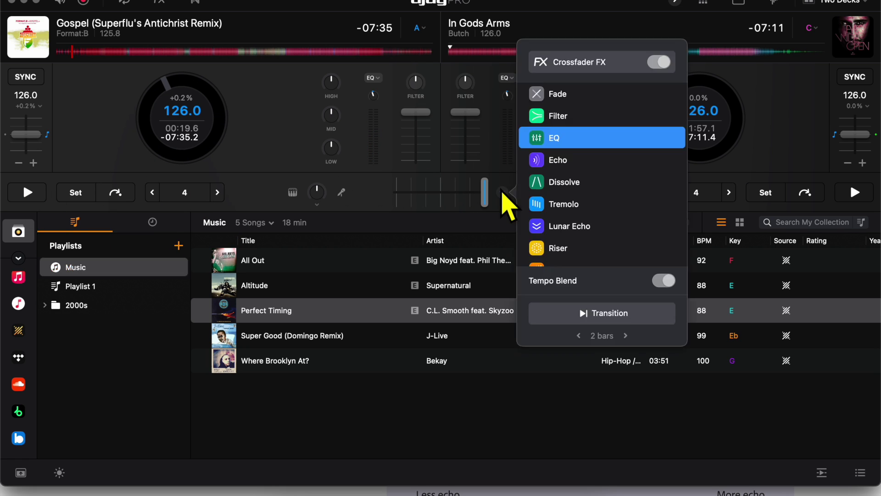
scroll(590, 216, down, 5)
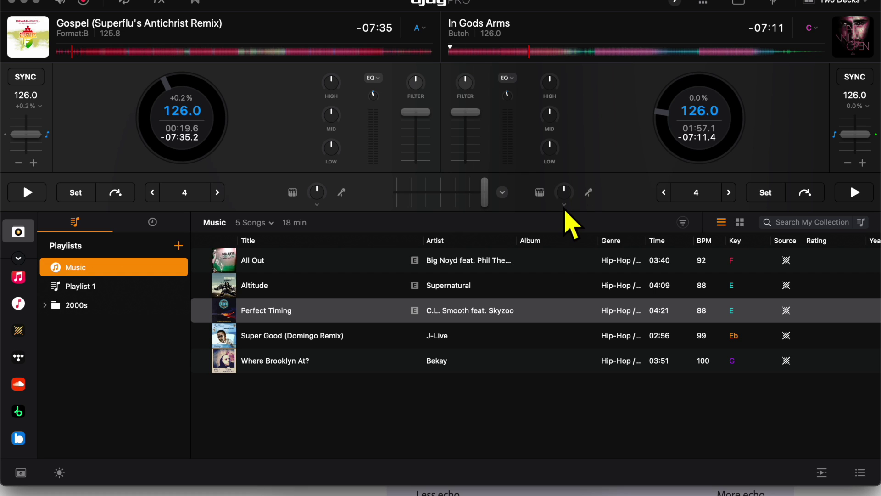
click(564, 205)
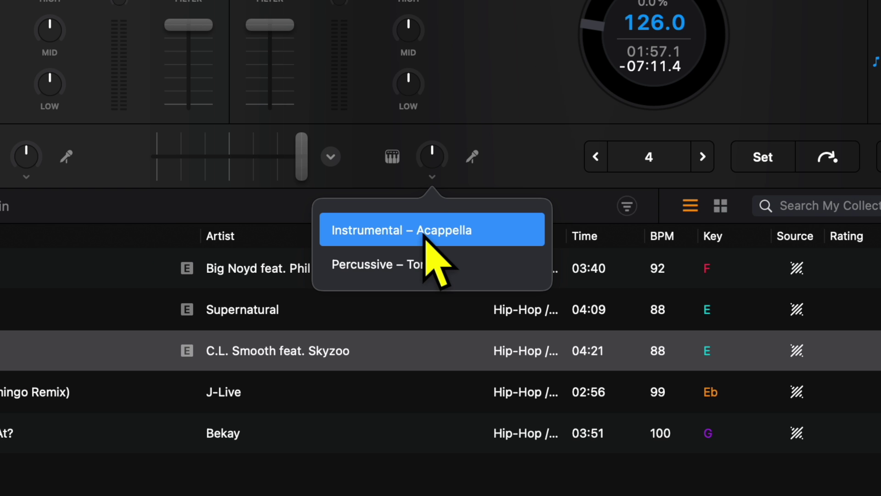
click(462, 189)
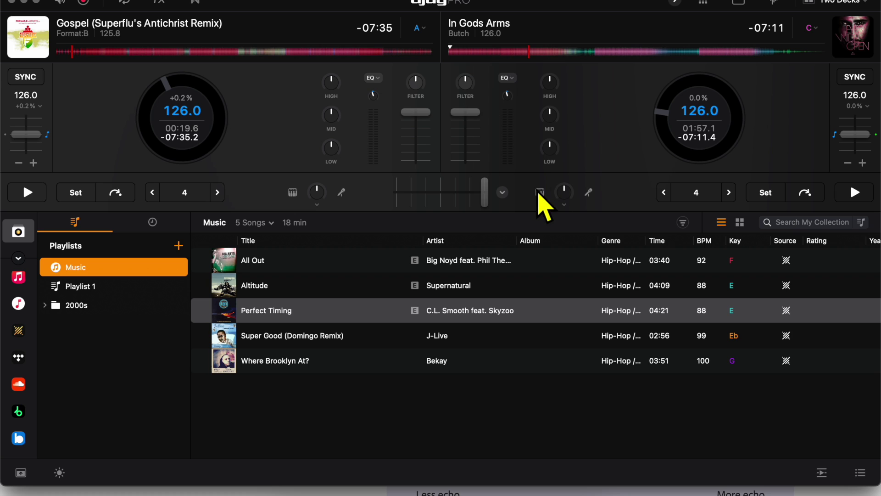
click(564, 205)
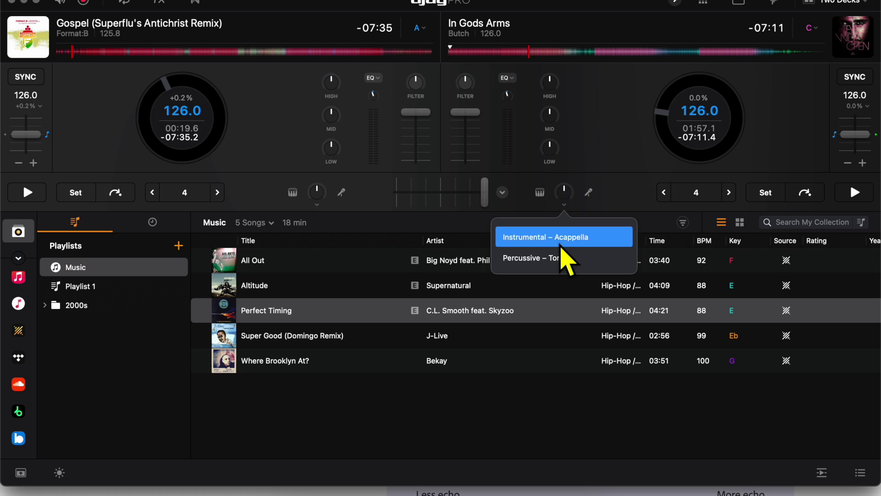
click(561, 247)
click(564, 204)
click(558, 255)
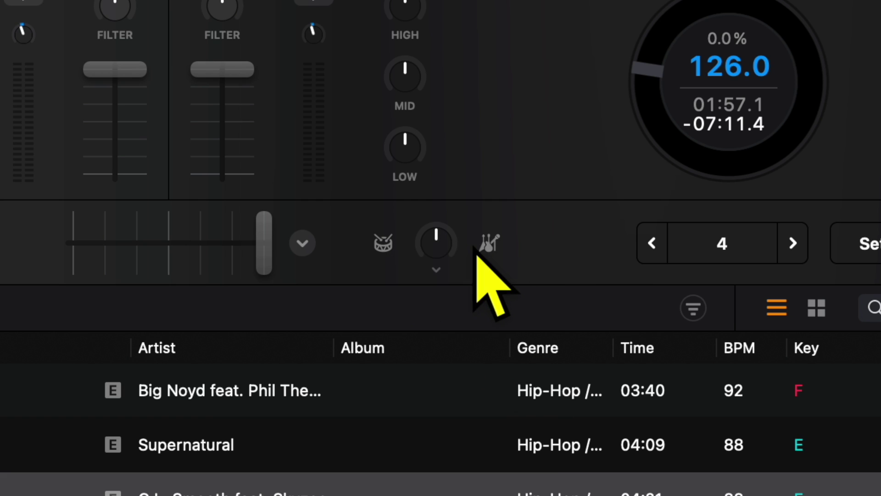
click(436, 269)
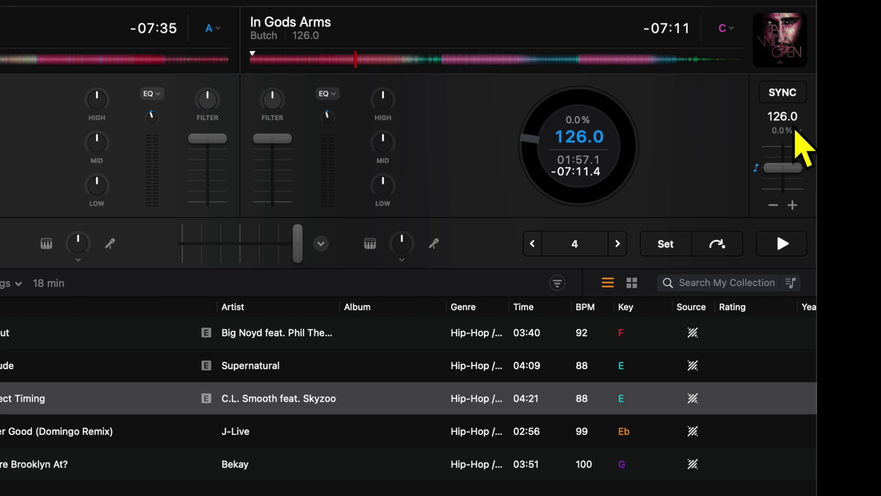
Set In Gods Arms on the right deck to 125.0 BPM and look at the Edit BPM options
mouse_move(774, 168)
mouse_down()
mouse_move(773, 145)
mouse_move(790, 210)
mouse_move(782, 171)
mouse_up()
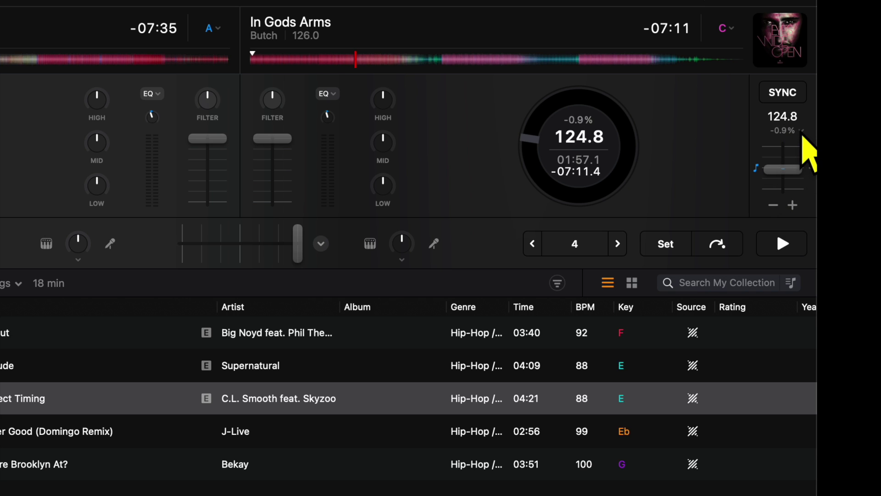
click(802, 131)
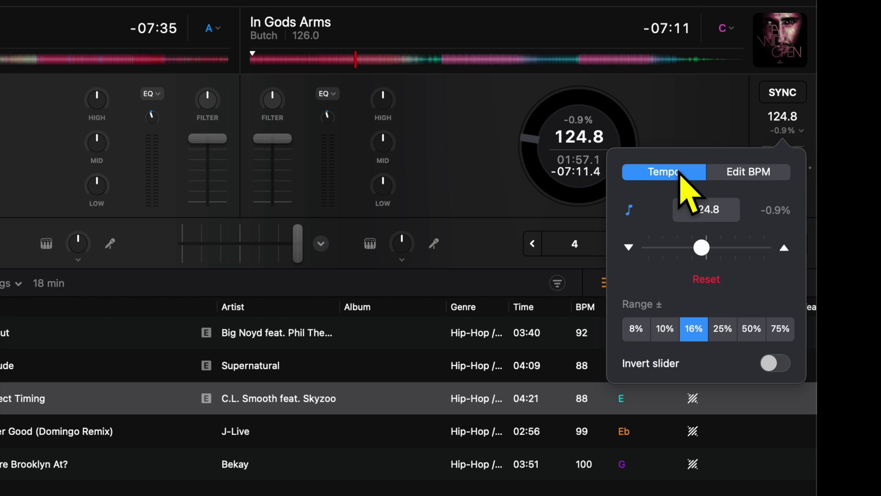
drag(709, 244, 713, 237)
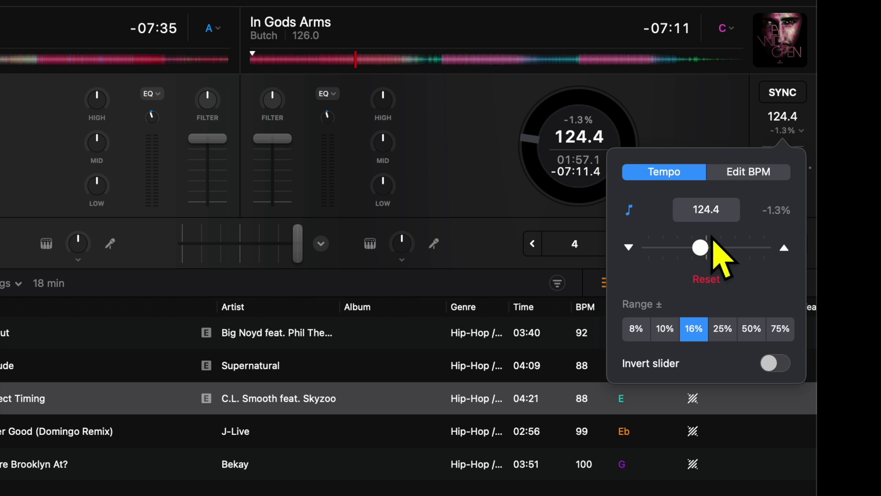
click(711, 209)
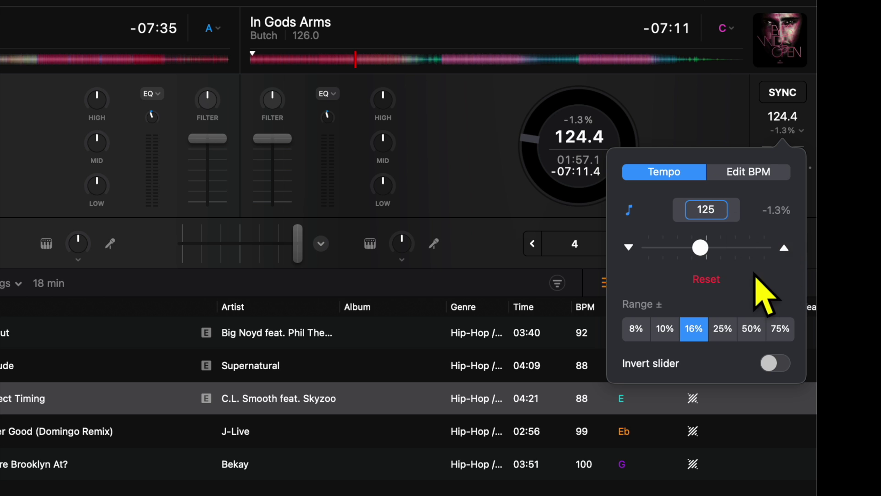
click(733, 169)
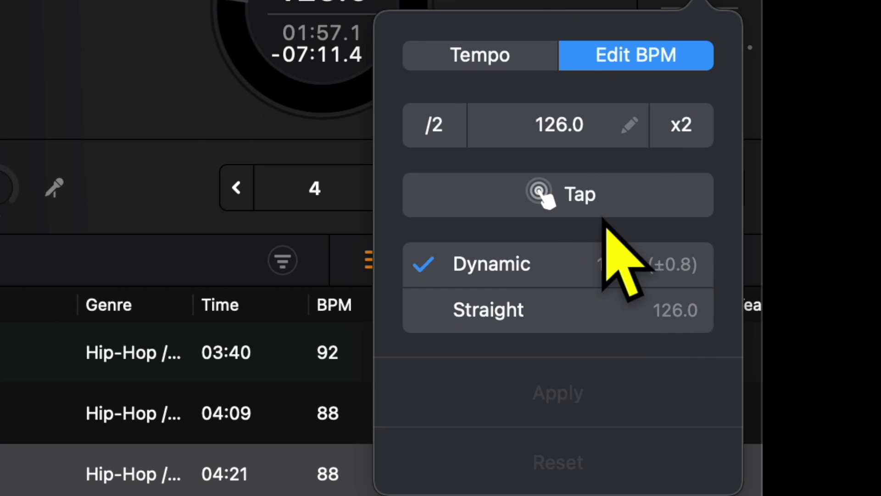
click(460, 51)
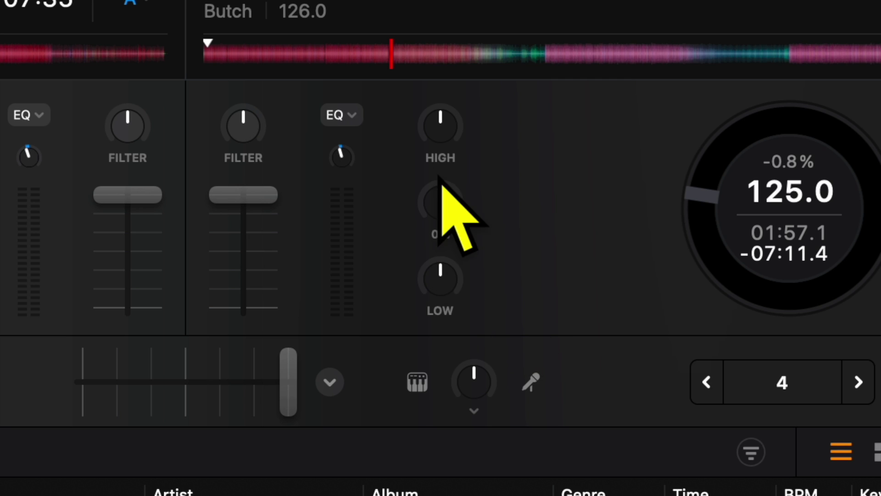
Try Neural Mix on deck 2's mixer knobs, then switch them back to high, mid and low EQ
click(340, 114)
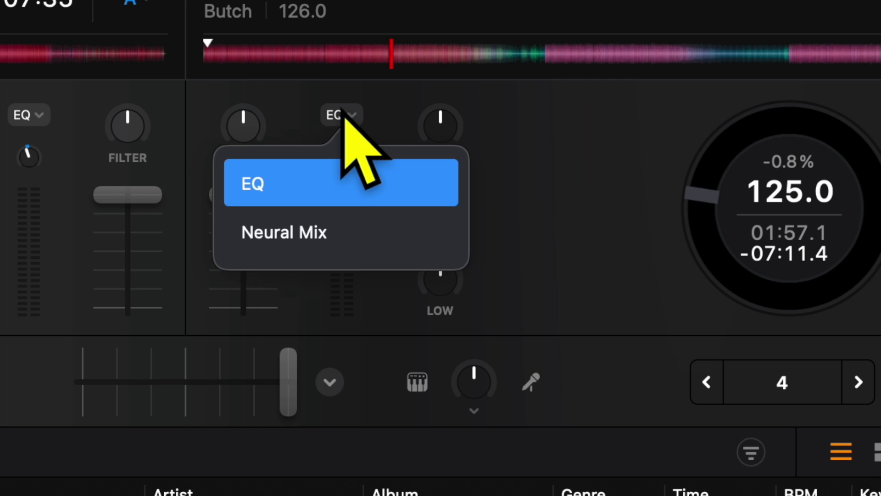
click(315, 214)
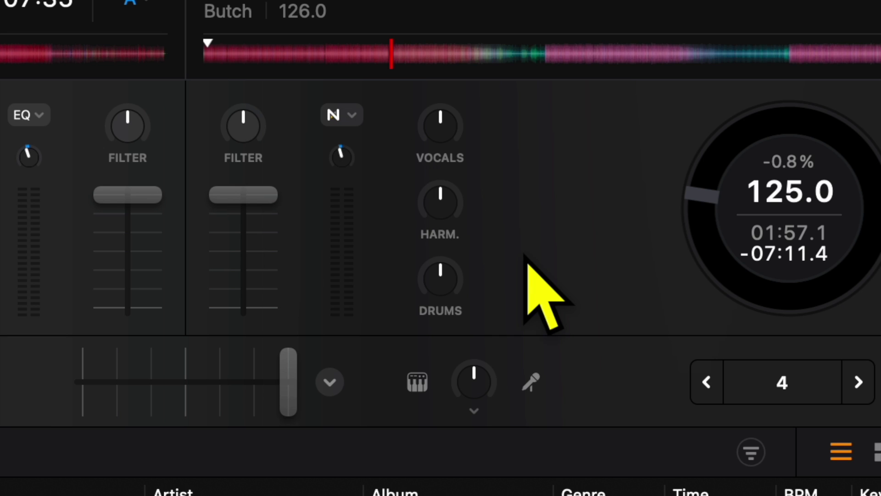
mouse_move(462, 258)
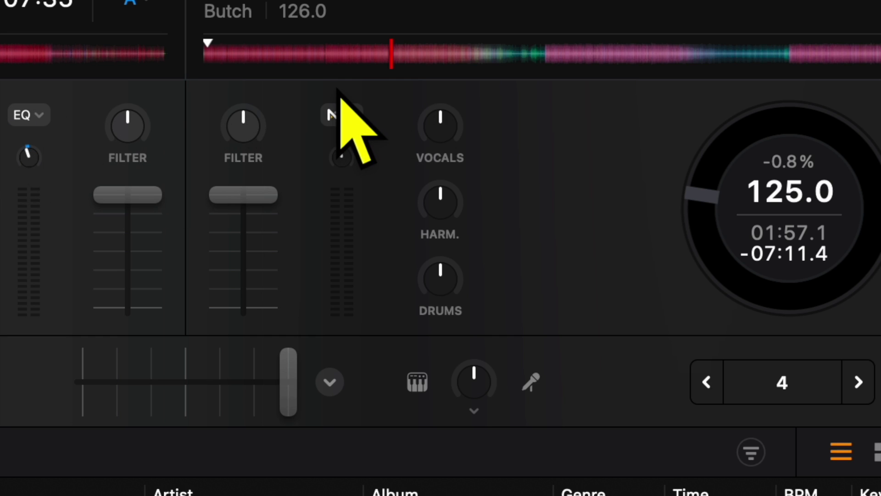
click(340, 115)
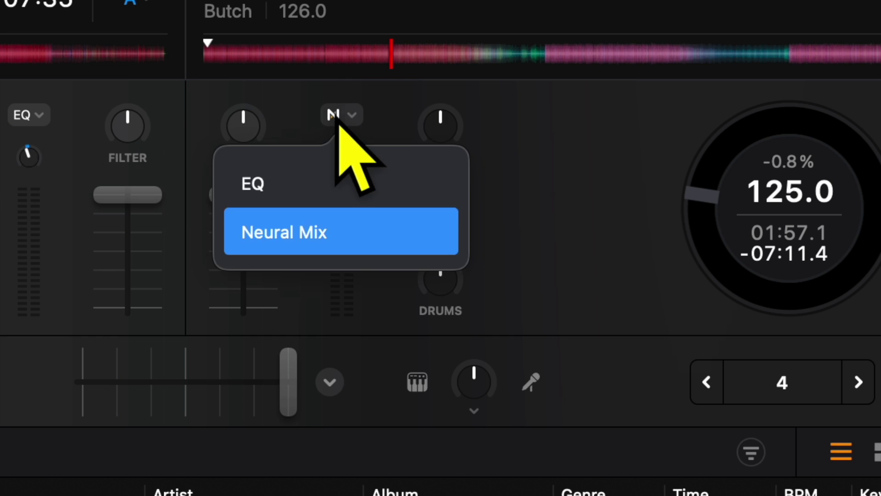
click(345, 182)
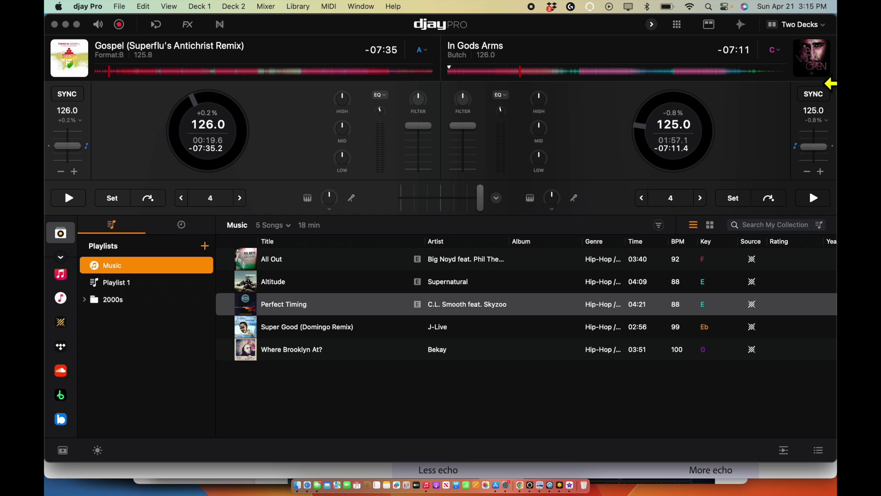
Transpose Gospel's key down to G, then reset it to the original A
click(427, 50)
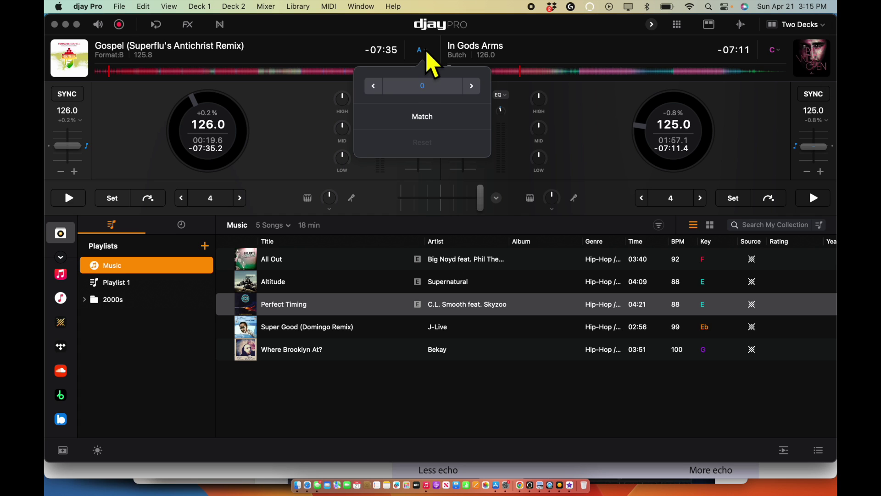
click(420, 119)
click(425, 138)
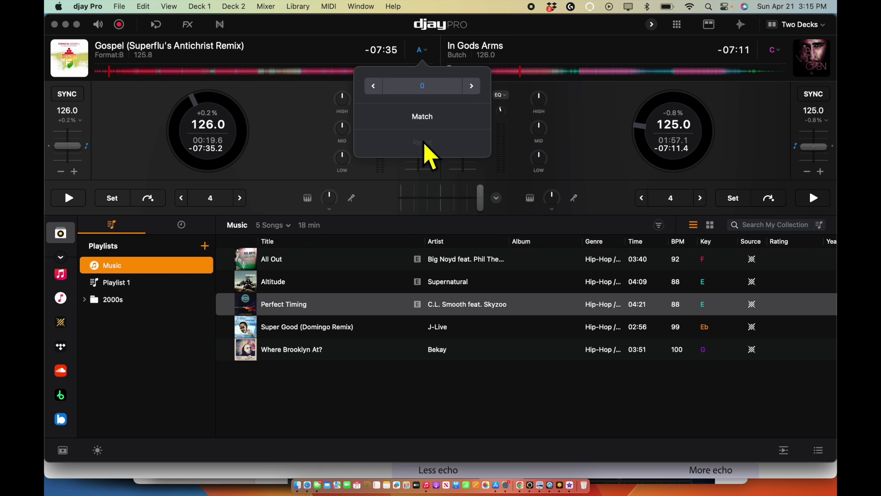
click(472, 85)
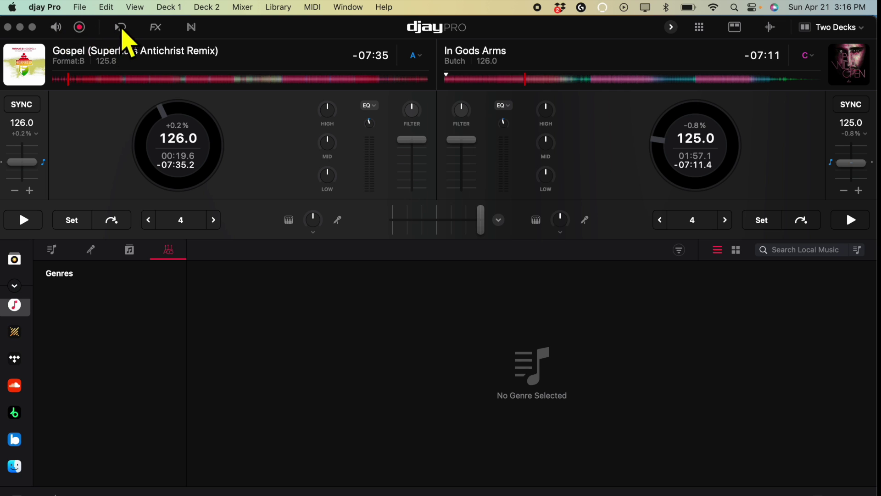
Turn on the beat-grid editing row under both decks
click(126, 29)
click(126, 29)
click(126, 30)
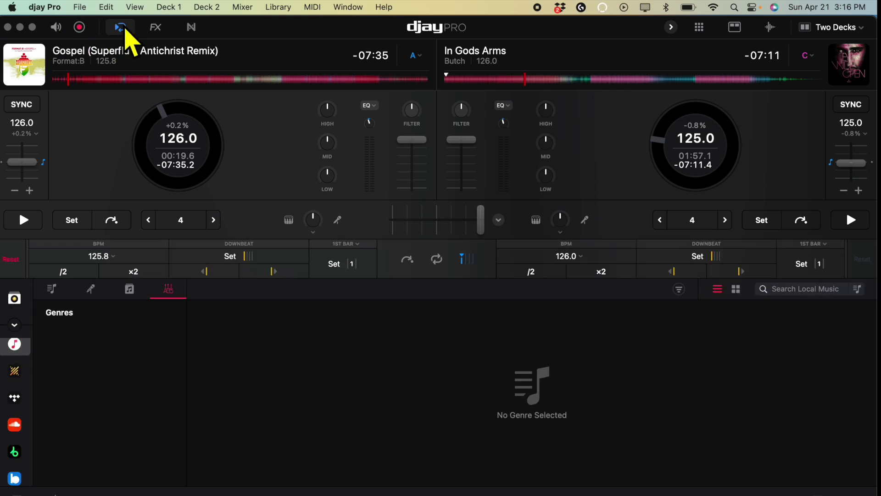
click(127, 30)
click(126, 28)
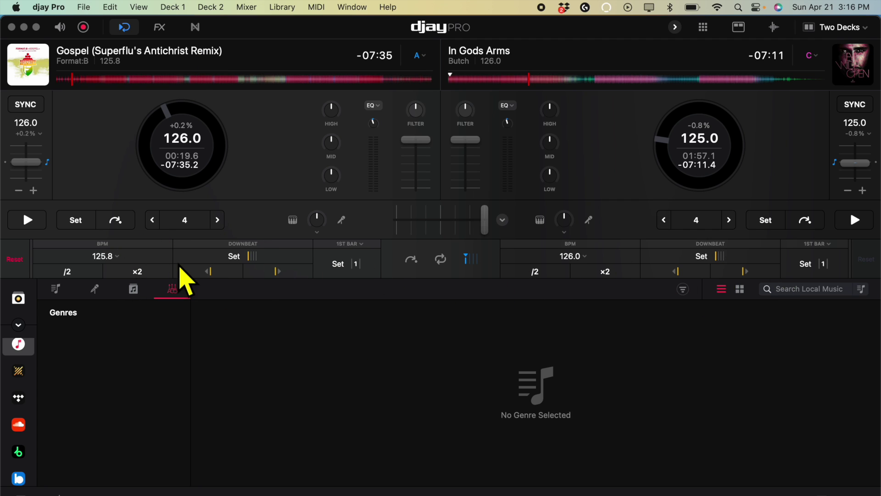
Inspect the BPM and 1st Bar beat-grid dropdowns, closing each afterwards
click(123, 256)
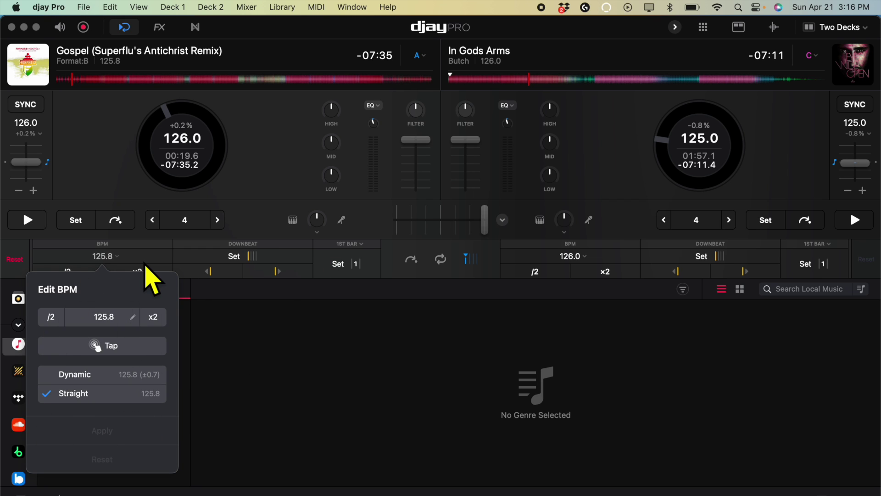
click(122, 256)
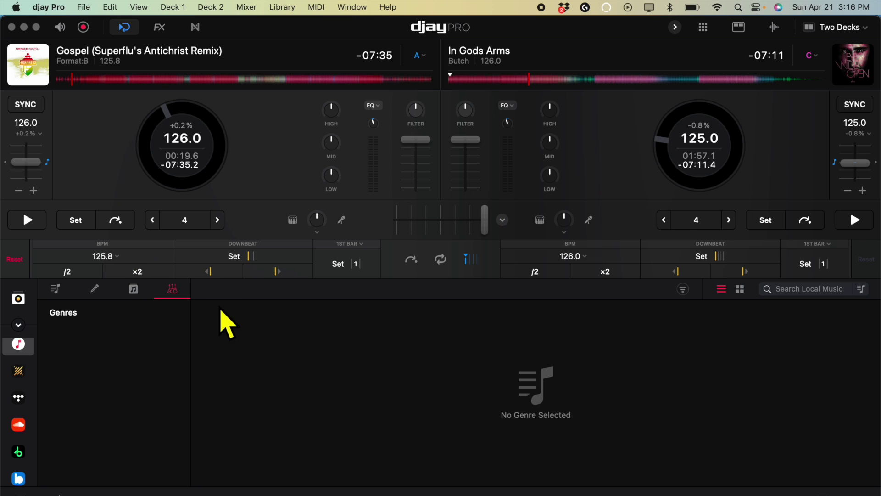
click(366, 245)
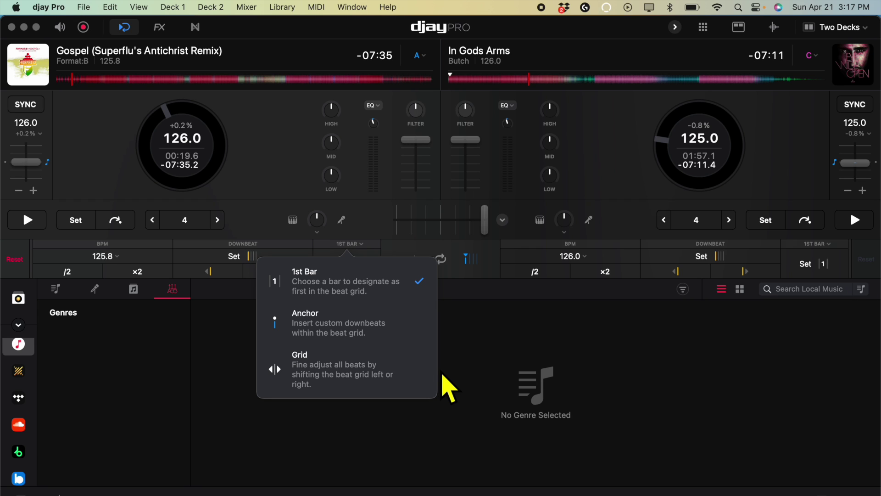
click(521, 318)
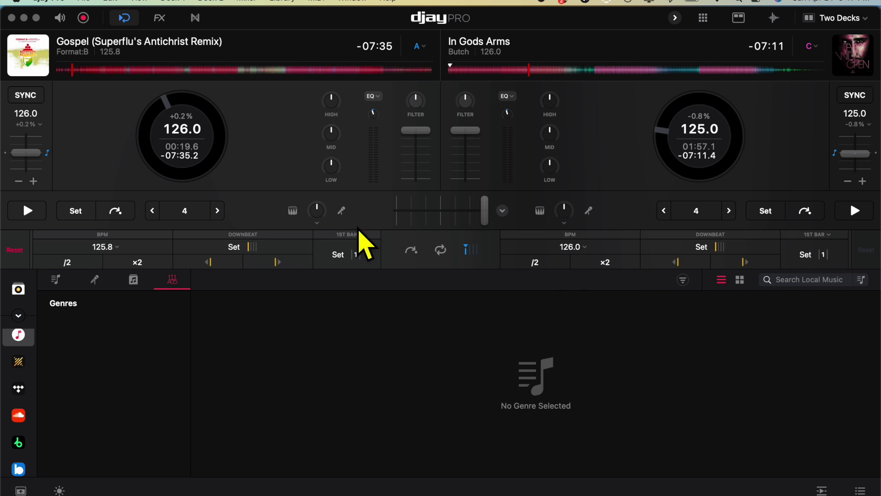
Show the loop-length controls under both decks
click(450, 252)
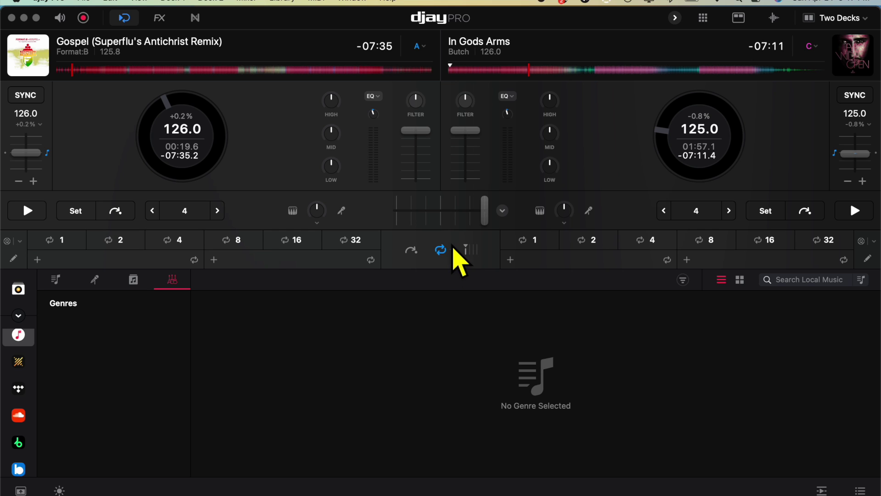
click(451, 254)
click(447, 250)
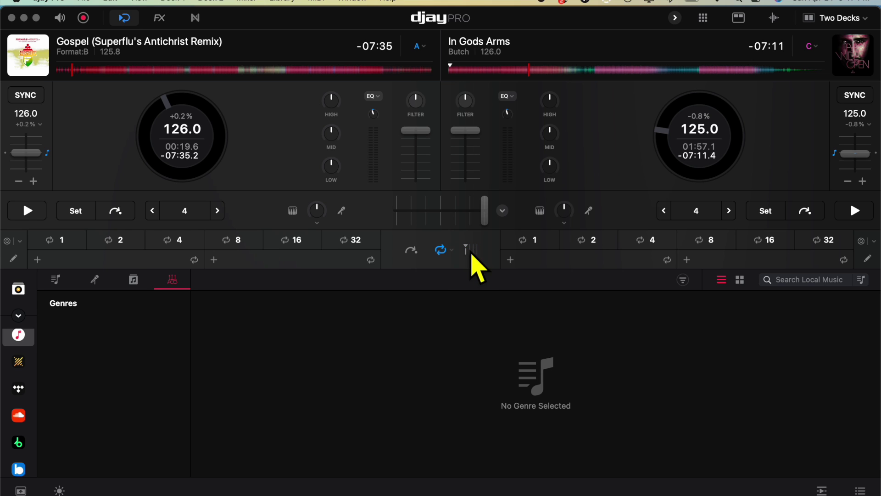
click(471, 252)
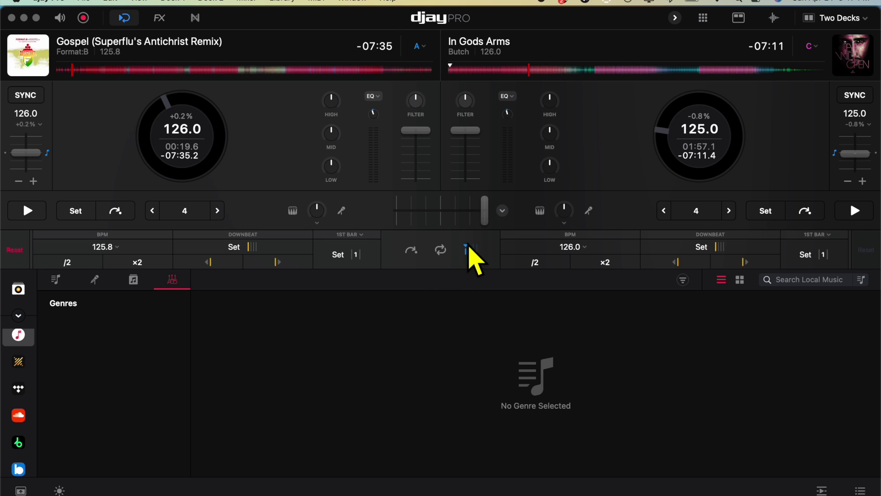
click(442, 250)
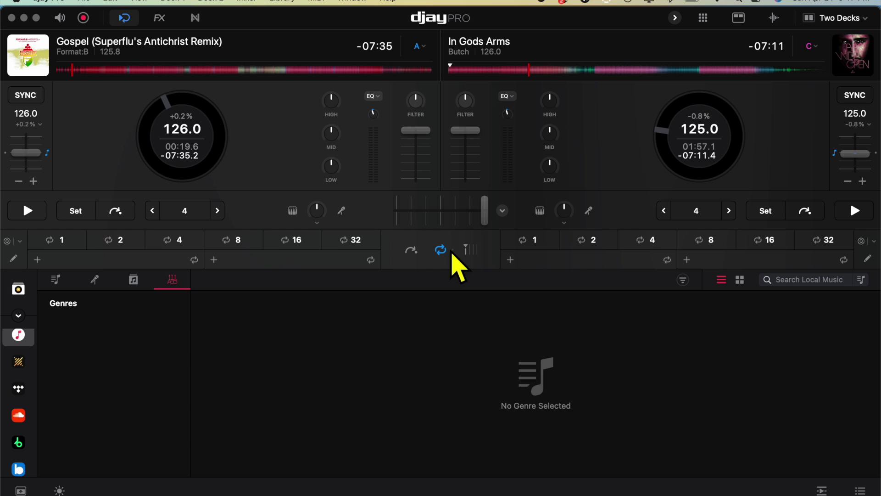
Try the Saved, Auto (1-32) and Bounce loop modes, then settle on Manual (In / Out)
click(452, 250)
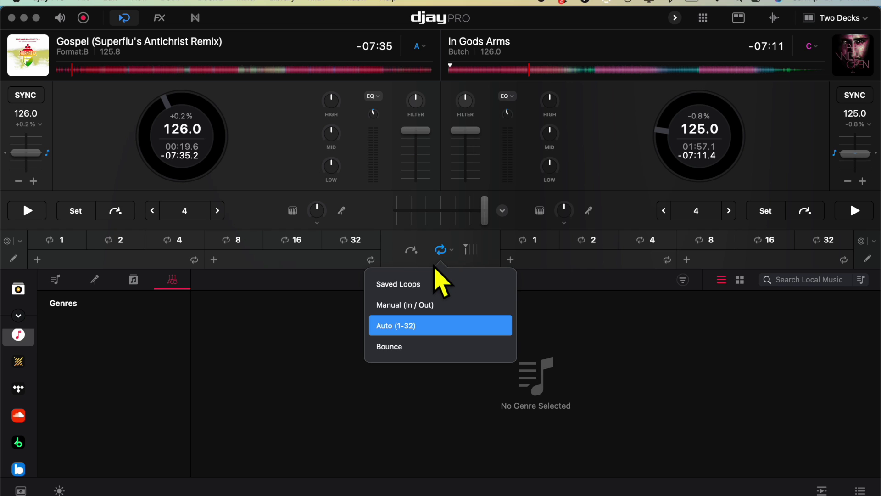
click(426, 283)
click(449, 250)
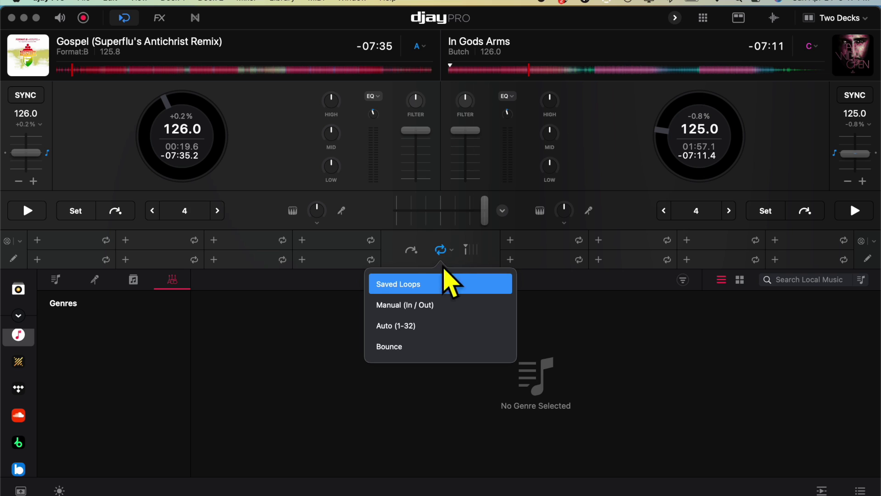
click(448, 307)
click(451, 250)
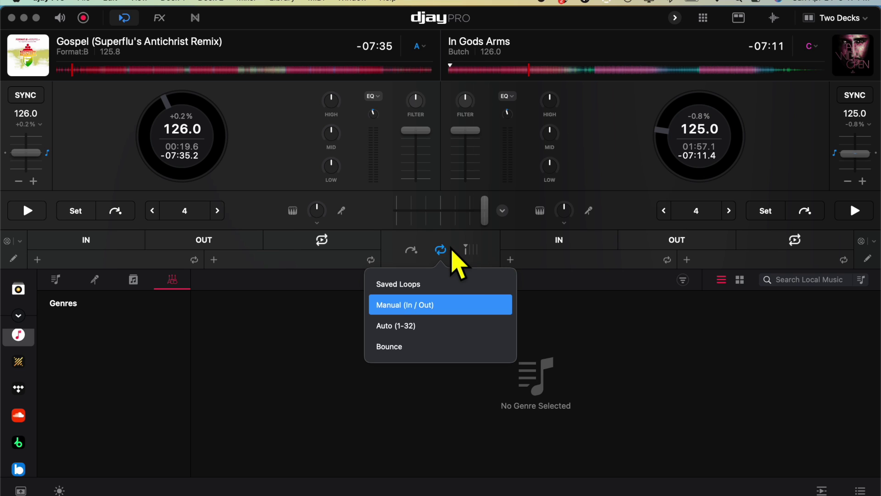
click(439, 324)
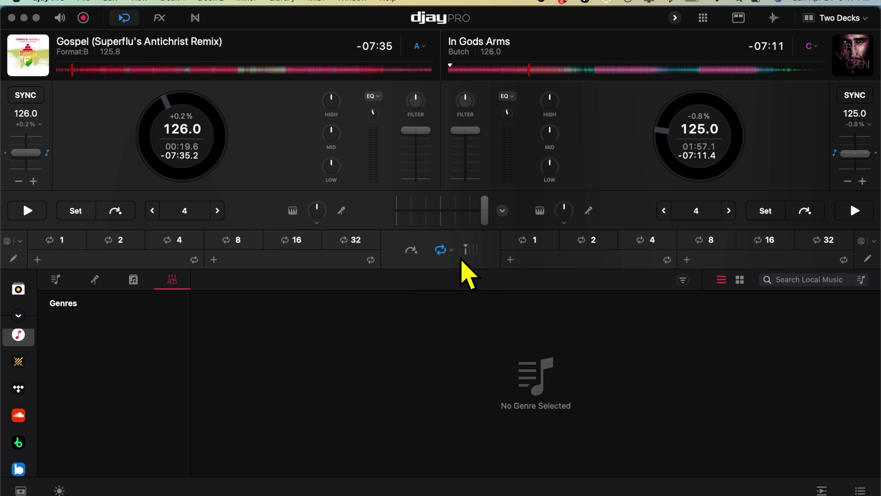
click(449, 251)
click(448, 346)
click(449, 251)
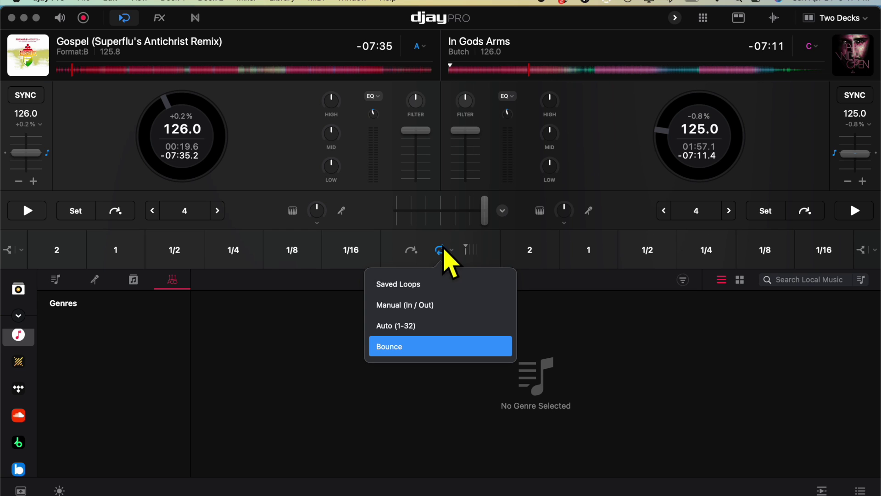
click(428, 304)
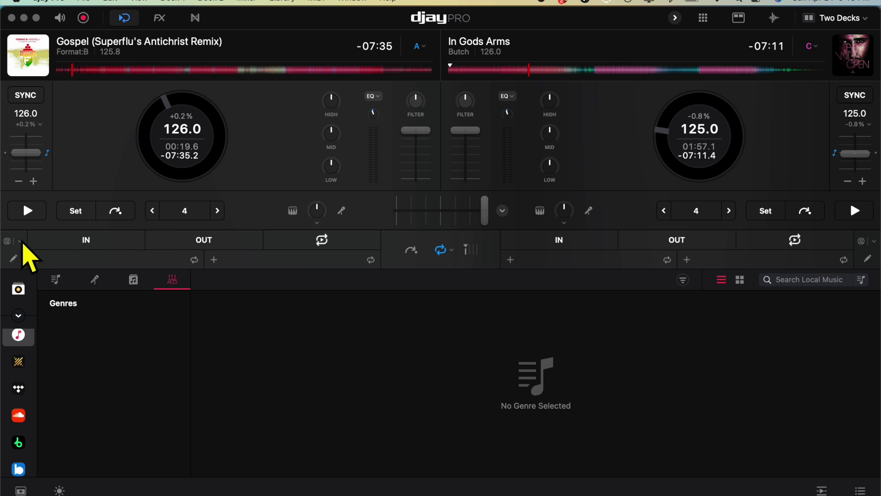
Turn on Quantize Cue/Loop in deck 1's pad settings, with hot-cue slots showing
click(20, 241)
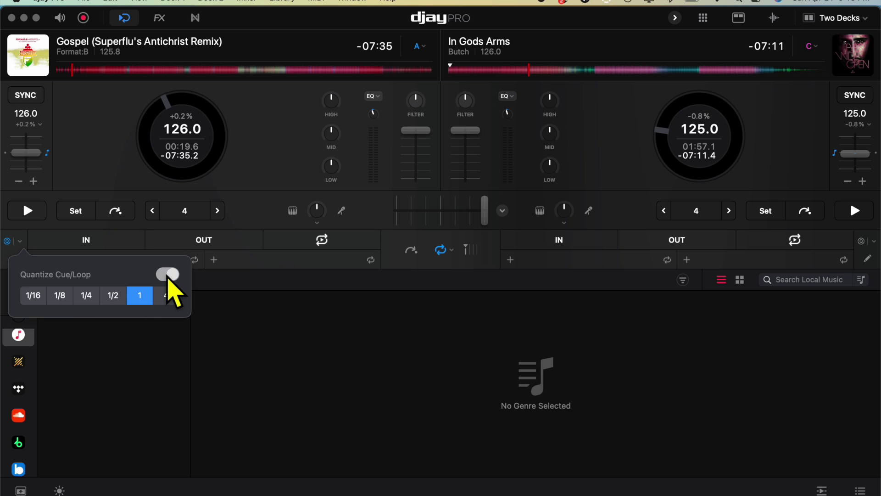
click(167, 274)
click(412, 251)
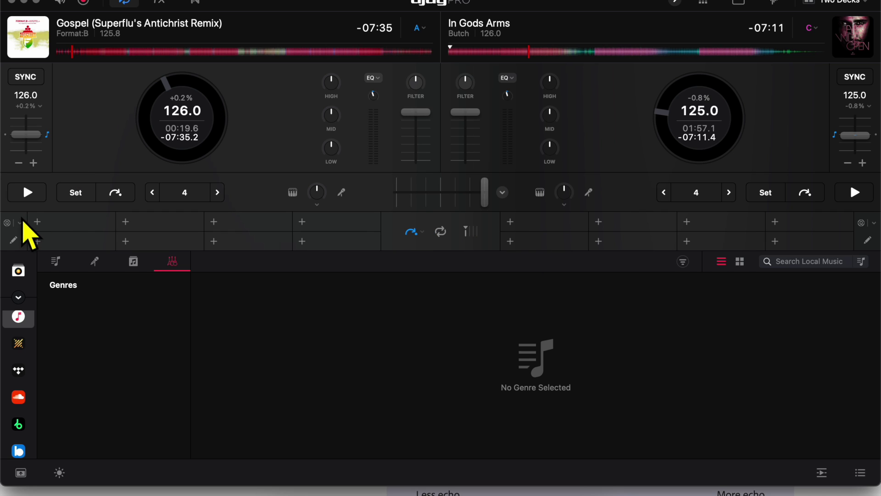
click(21, 220)
click(440, 288)
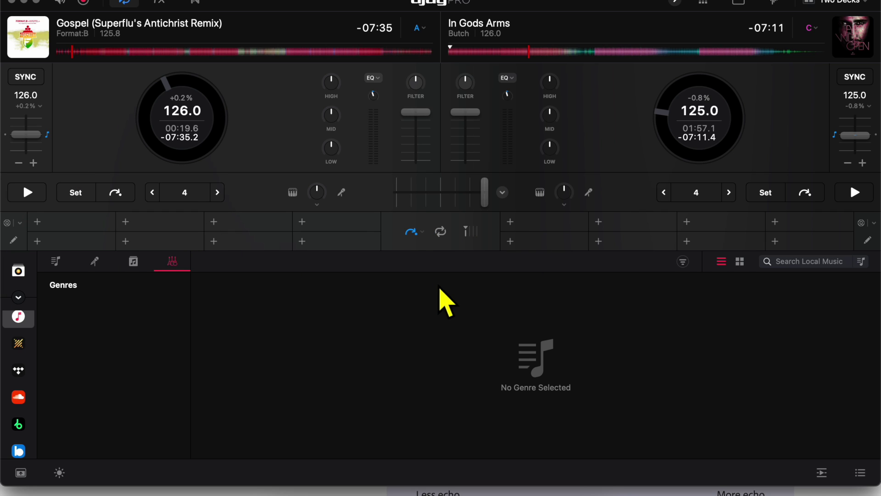
click(421, 233)
click(423, 235)
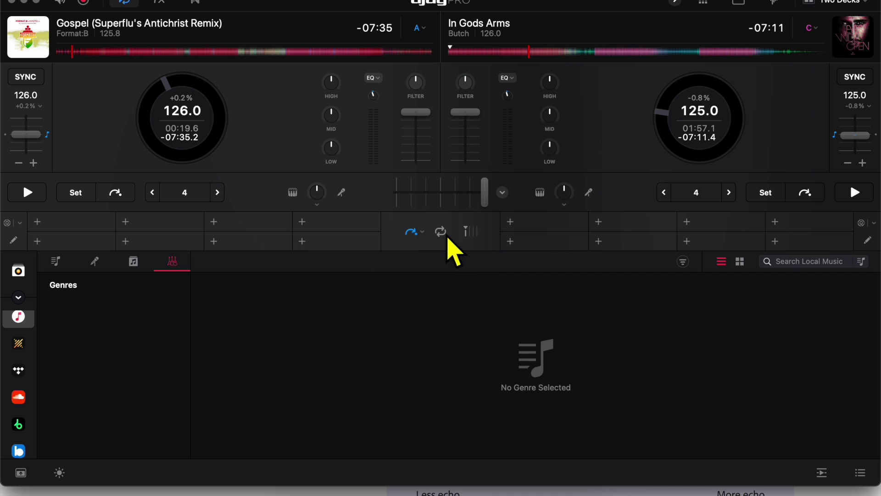
click(439, 231)
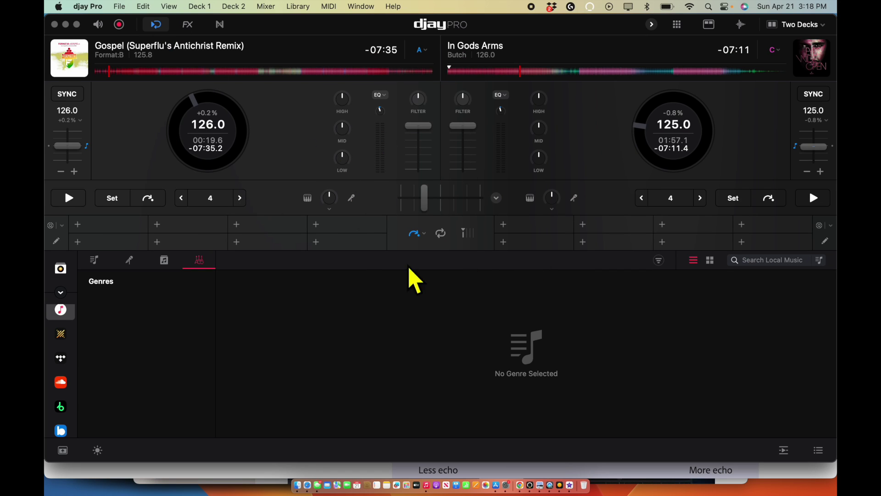
click(156, 25)
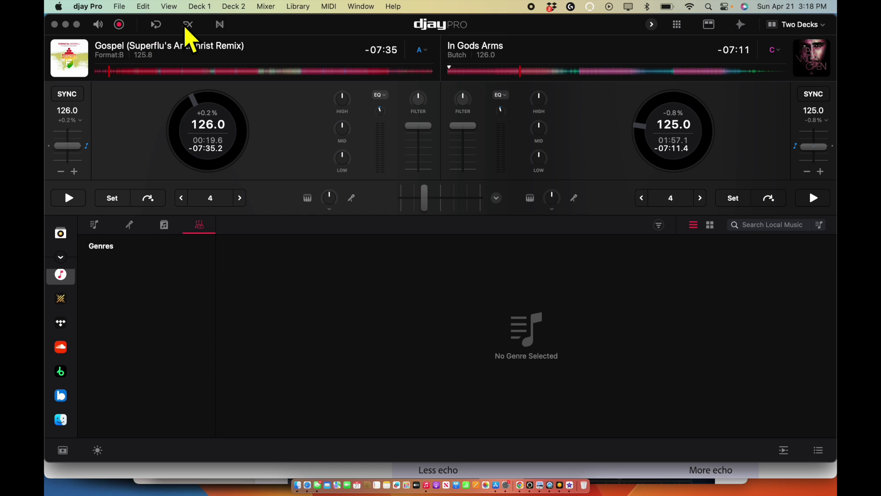
Show the Echo, Flanger and Gate effect units and browse the Choose FX list
click(186, 25)
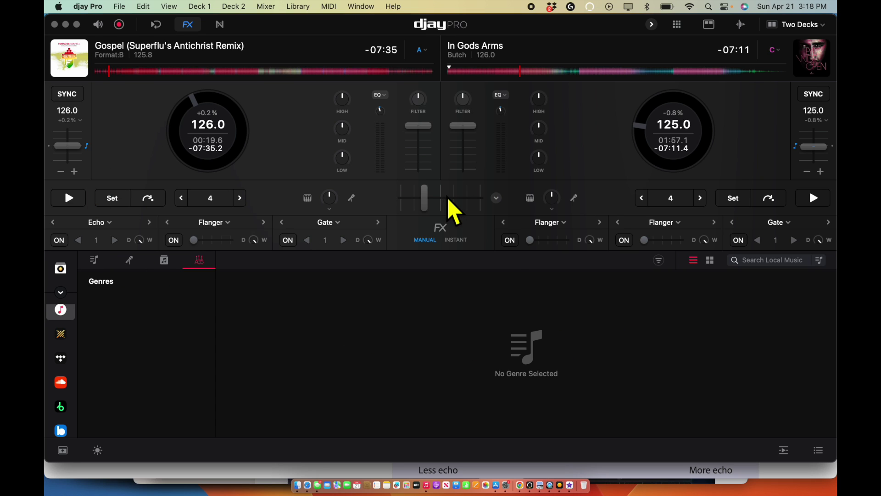
click(110, 223)
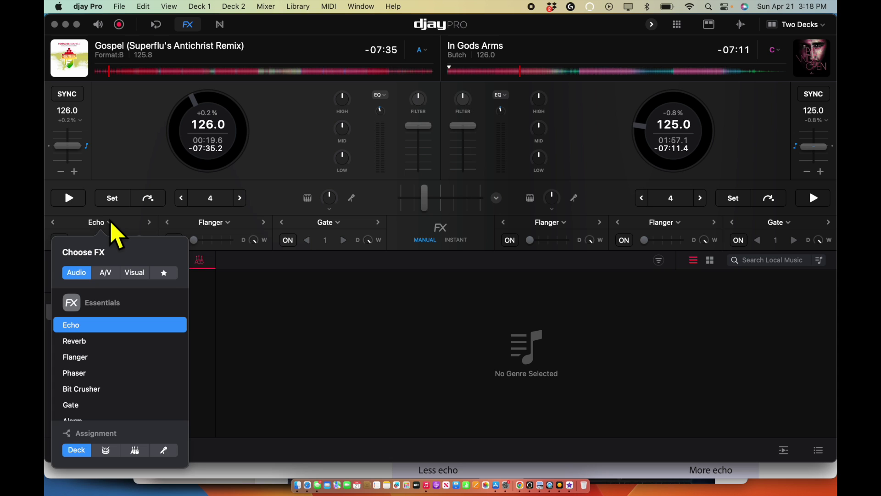
scroll(149, 404, down, 10)
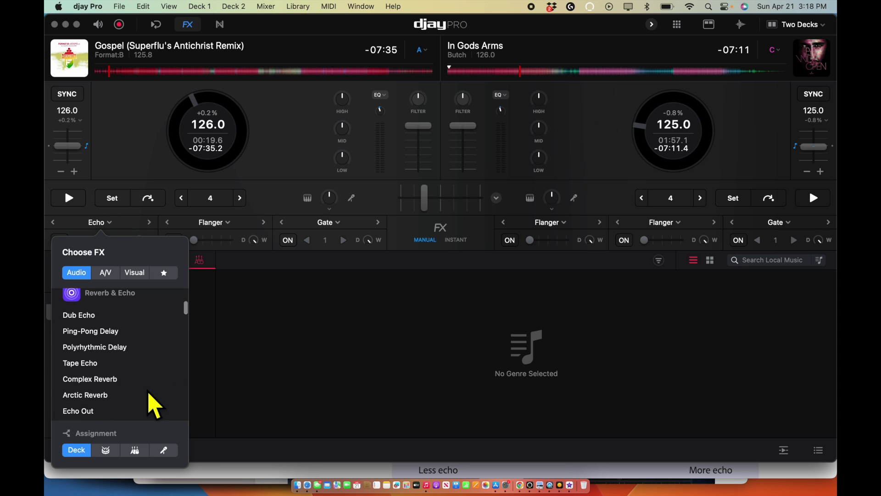
scroll(149, 393, down, 3)
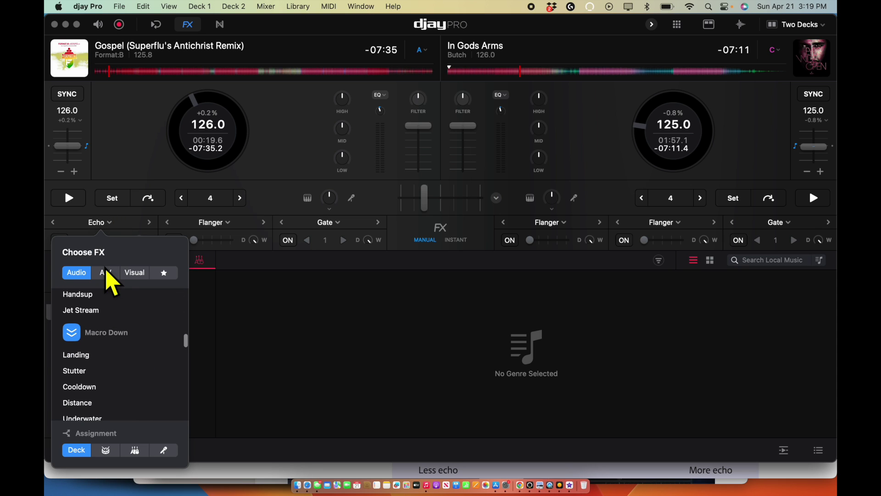
scroll(137, 349, down, 10)
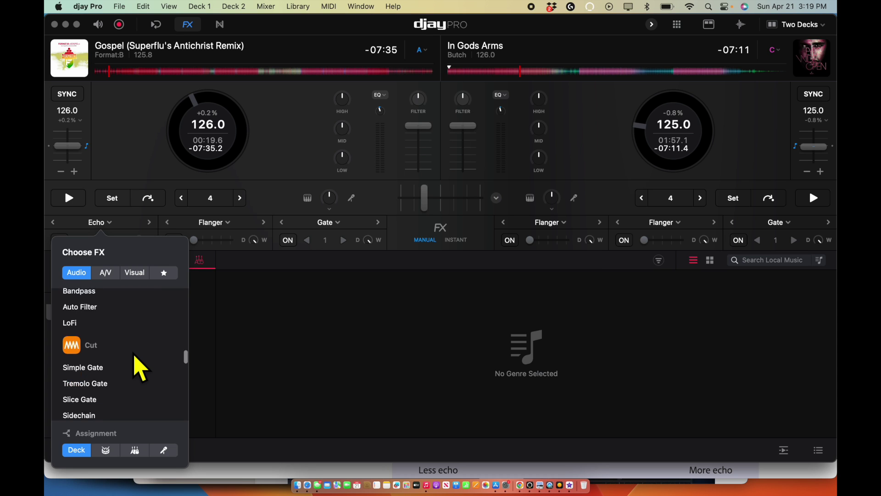
scroll(140, 368, down, 5)
scroll(141, 364, up, 4)
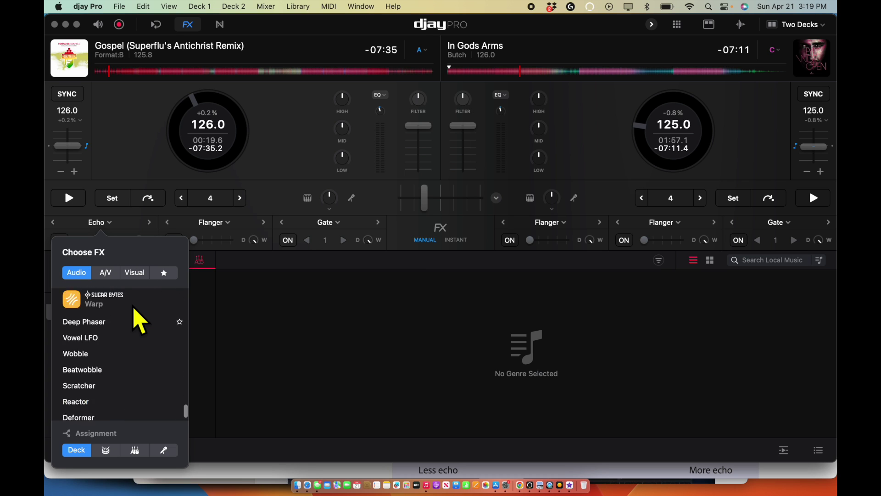
scroll(140, 321, up, 15)
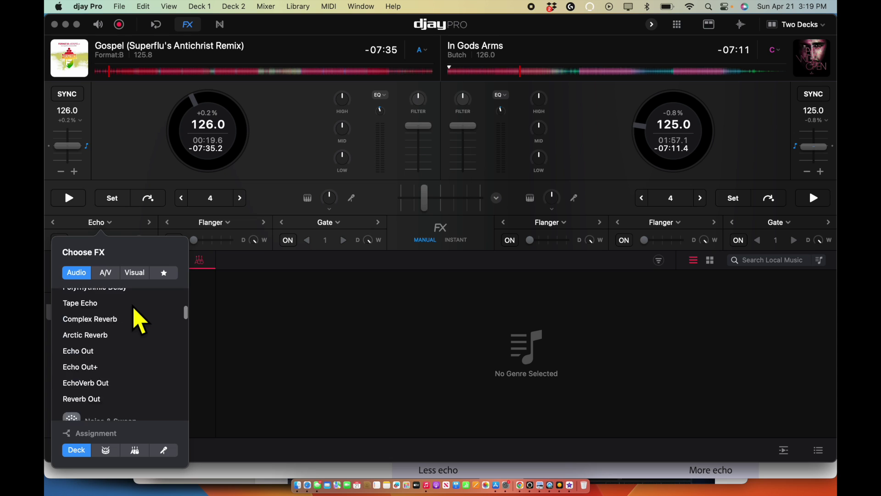
scroll(140, 321, down, 12)
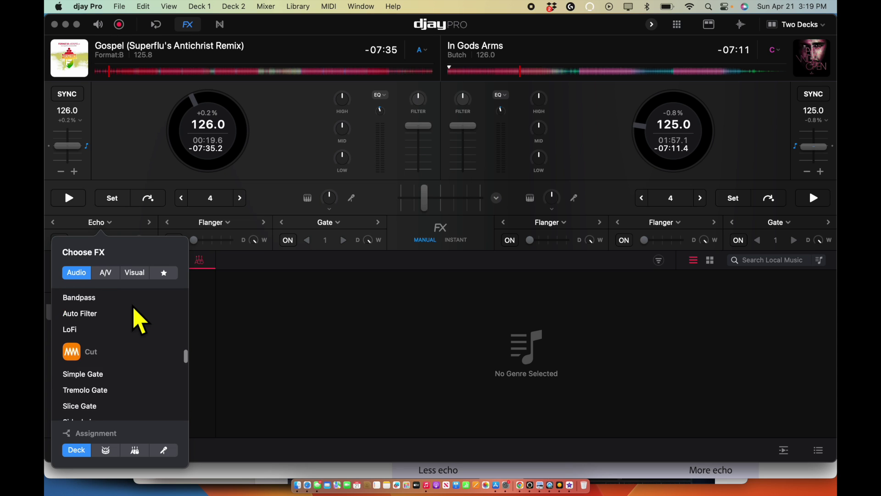
scroll(140, 322, down, 10)
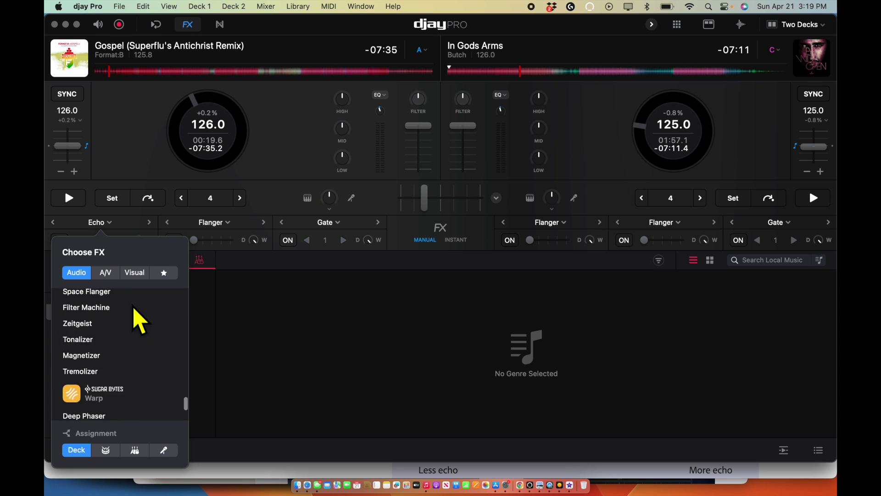
click(231, 223)
click(330, 292)
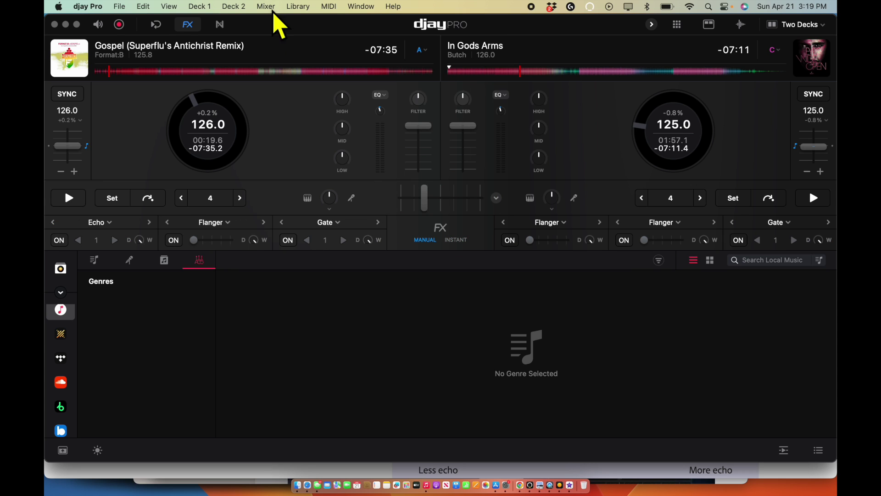
Swap FX for Neural Mix, try 3- and 4-stem splits, and keep the 2-stem Instrumental/Acappella split
click(188, 25)
click(220, 25)
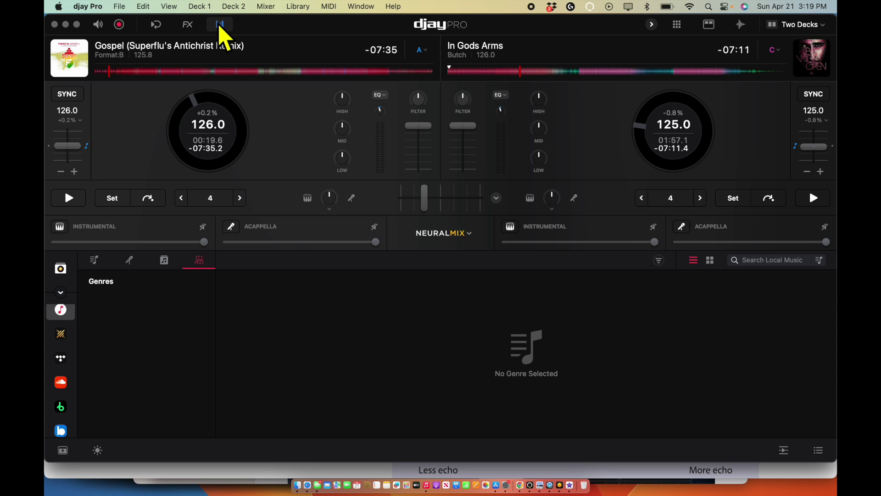
click(470, 234)
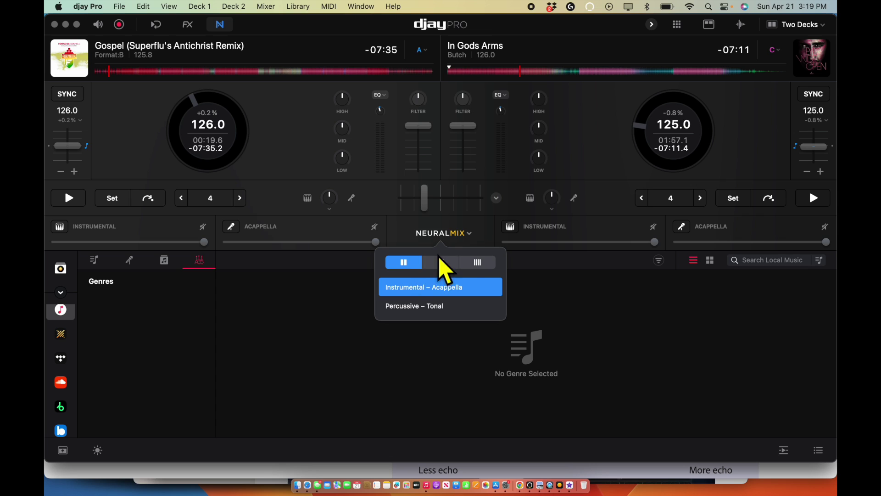
click(449, 263)
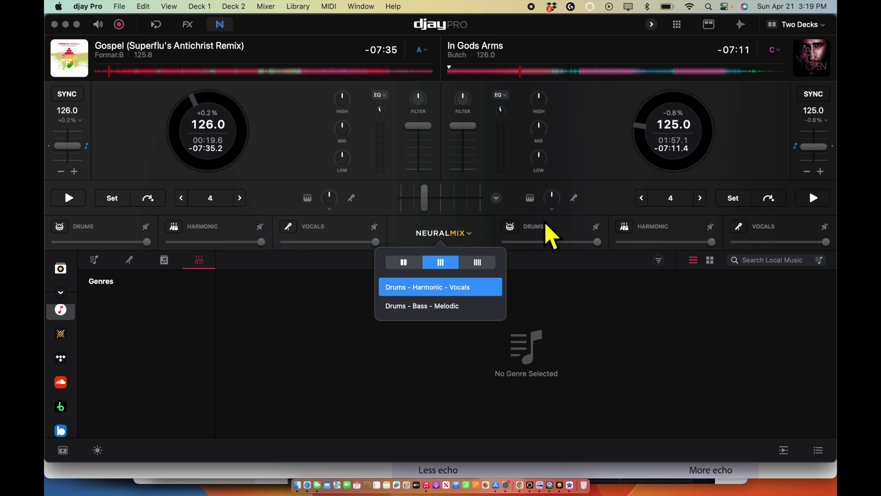
click(480, 263)
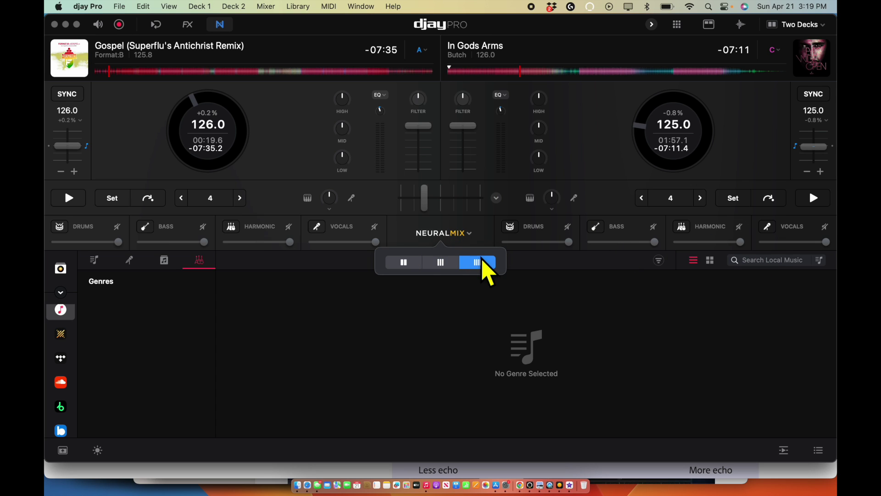
click(397, 264)
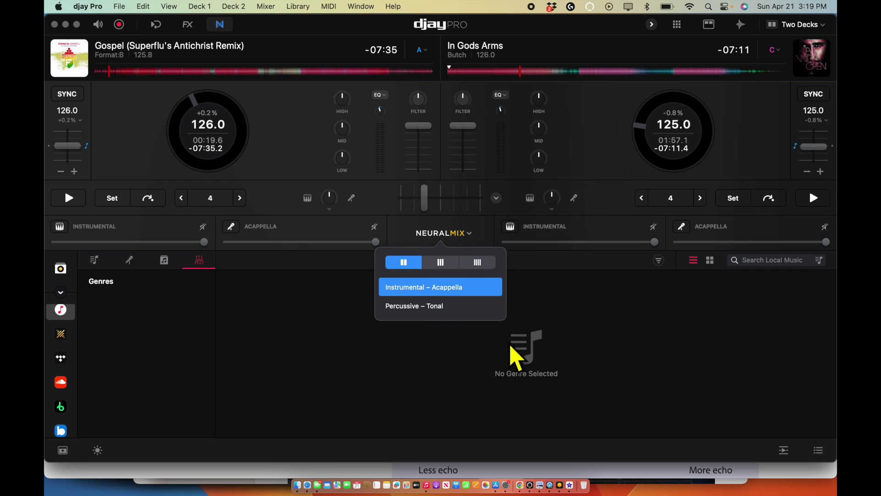
click(636, 331)
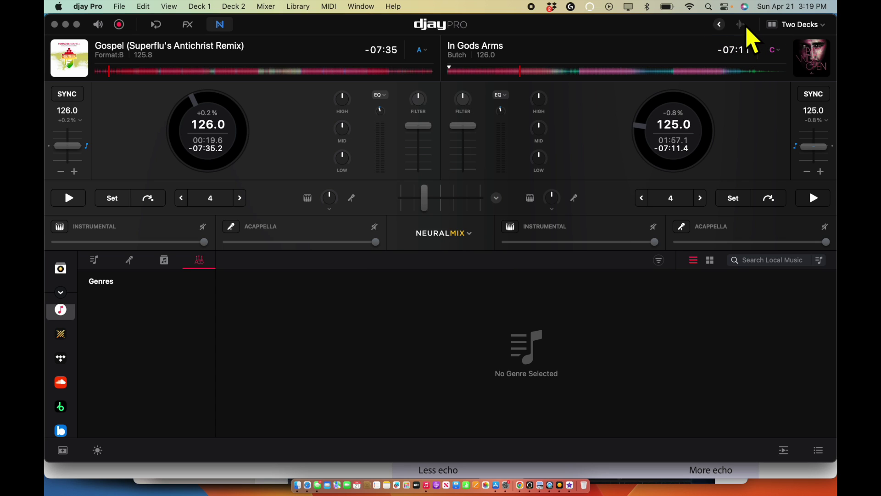
click(219, 24)
Show the Essentials sampler pads below the decks
click(679, 25)
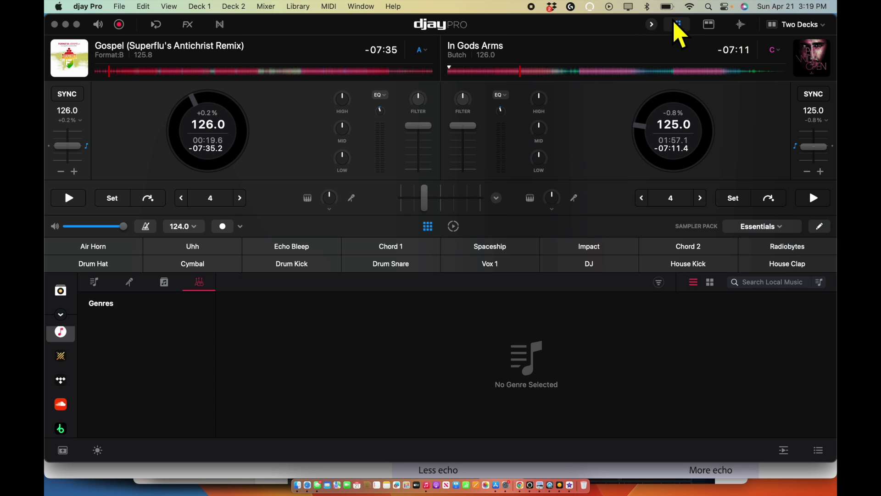
click(678, 24)
click(678, 24)
click(679, 25)
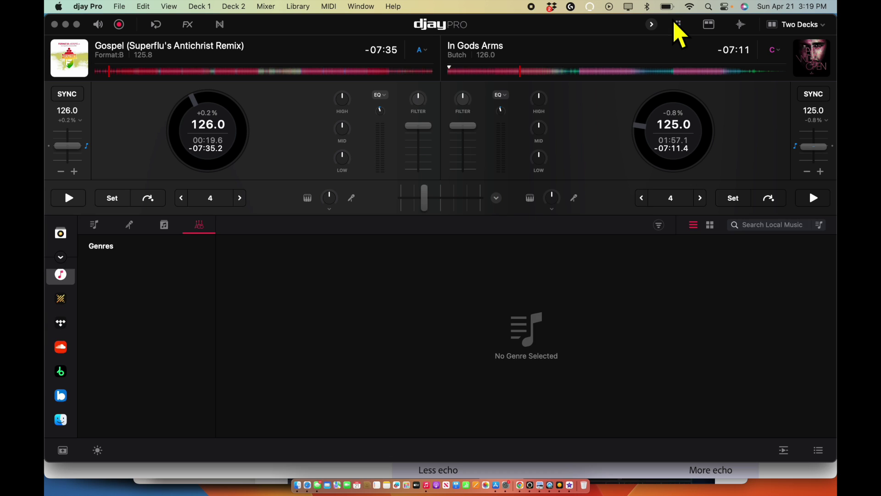
click(679, 24)
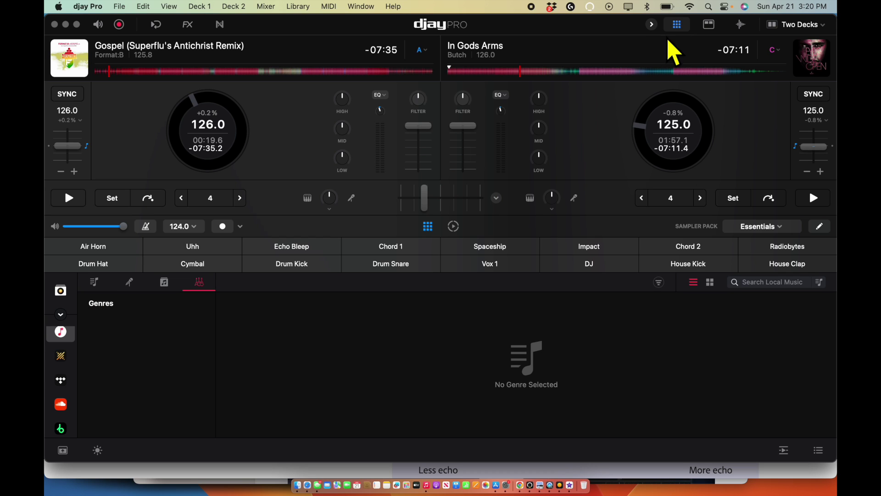
Play Drum Snare, check the 124.0 BPM sampler tempo, and start recording a sequence
click(384, 262)
click(383, 263)
click(176, 226)
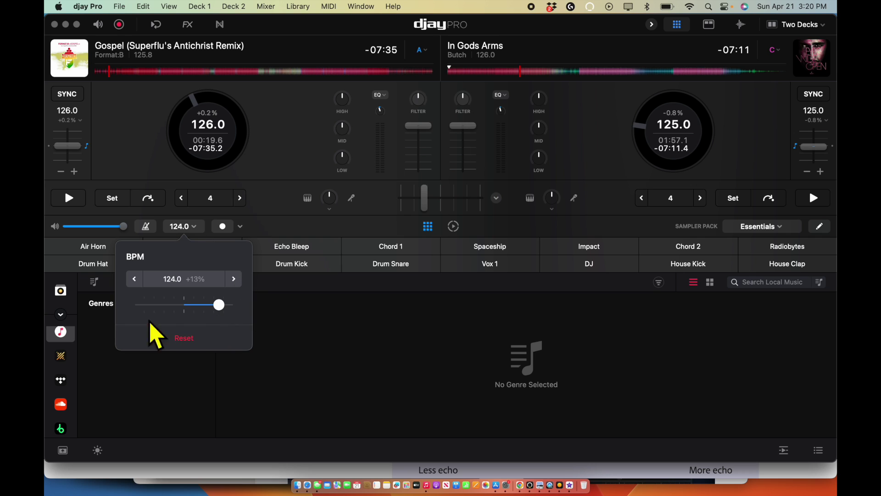
click(224, 220)
click(229, 223)
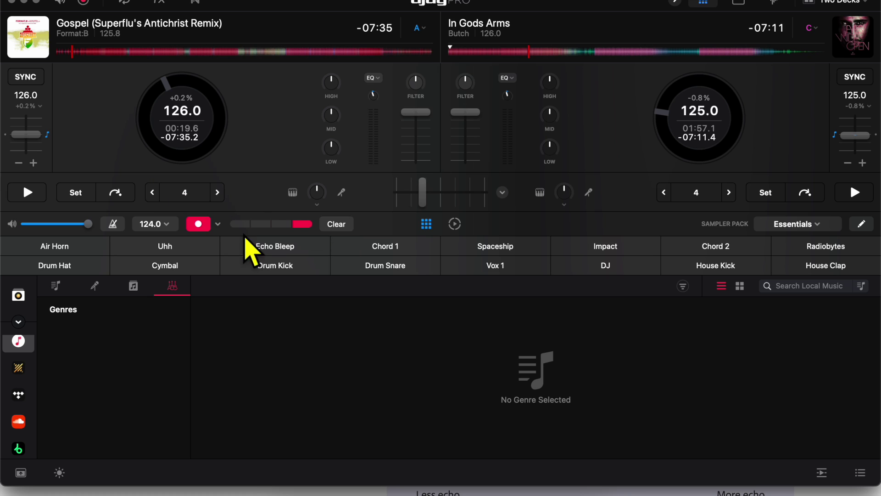
Stop the sampler recording and dismiss its recording options
click(205, 224)
click(217, 223)
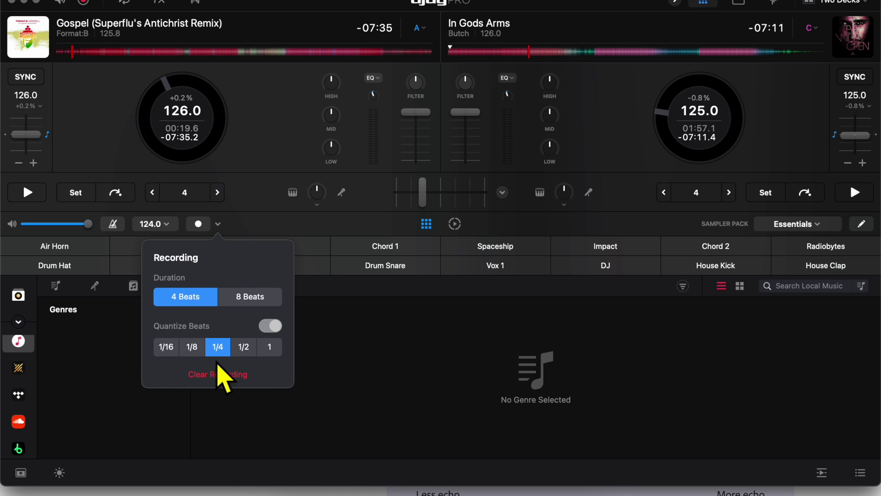
click(380, 269)
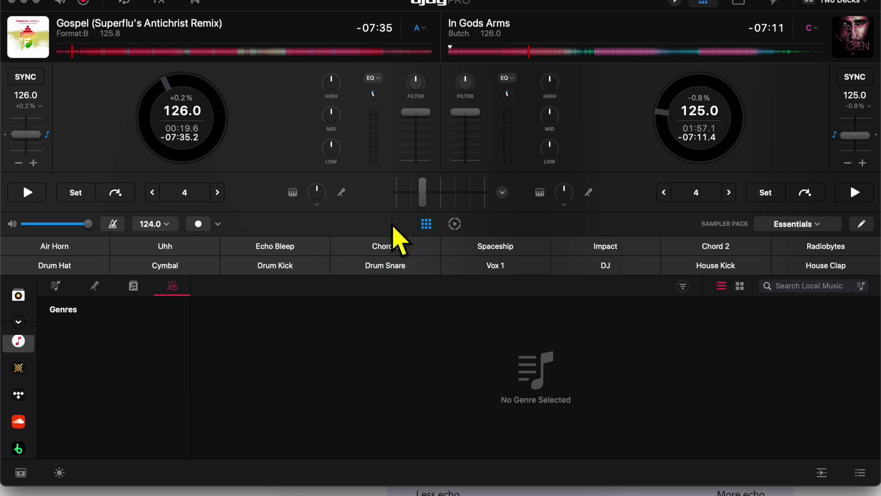
Browse the downloadable sample packs from the Essentials pack list, then close the packs browser
click(798, 224)
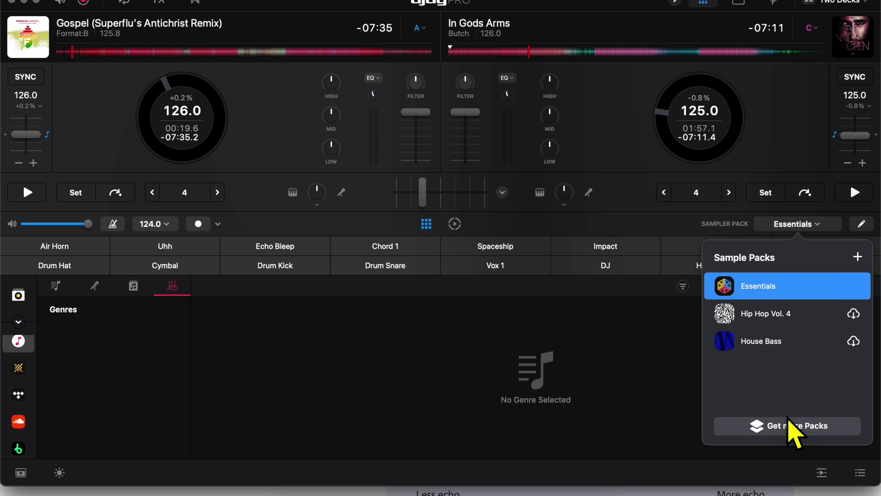
click(736, 426)
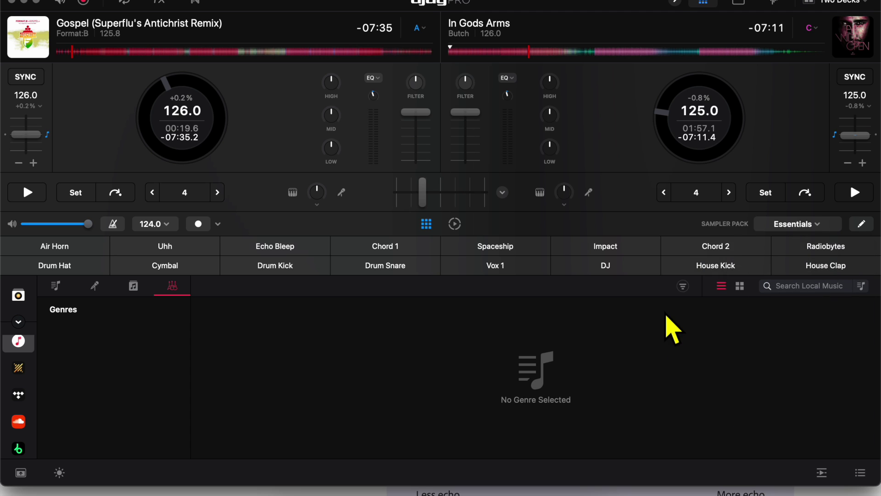
scroll(652, 312, down, 2)
scroll(638, 299, down, 4)
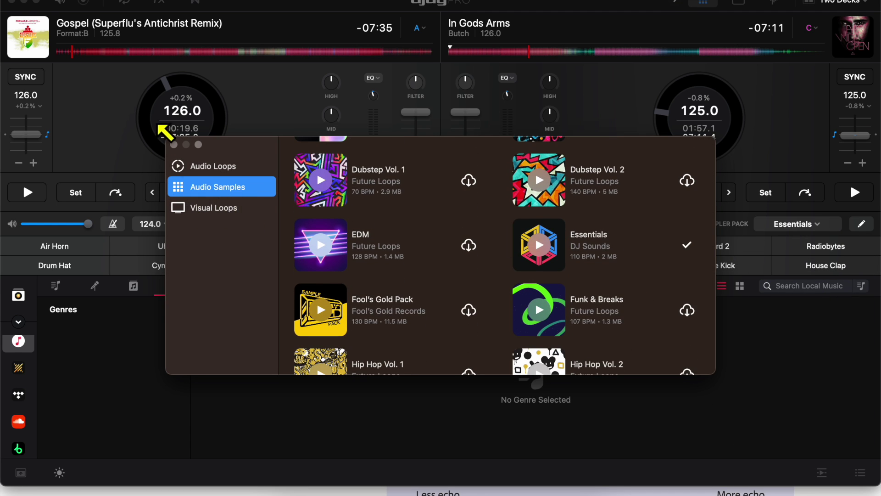
click(174, 145)
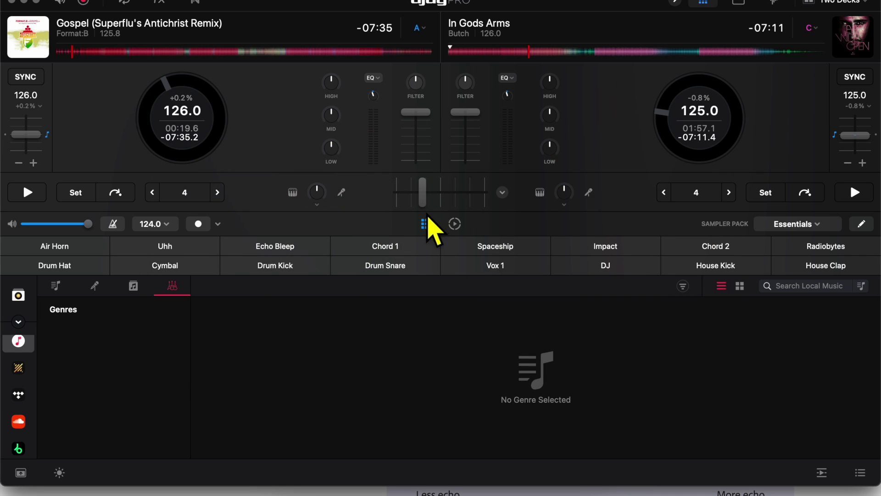
Swap the sampler pads for the looper grid and check its 124.0 tempo options
click(454, 224)
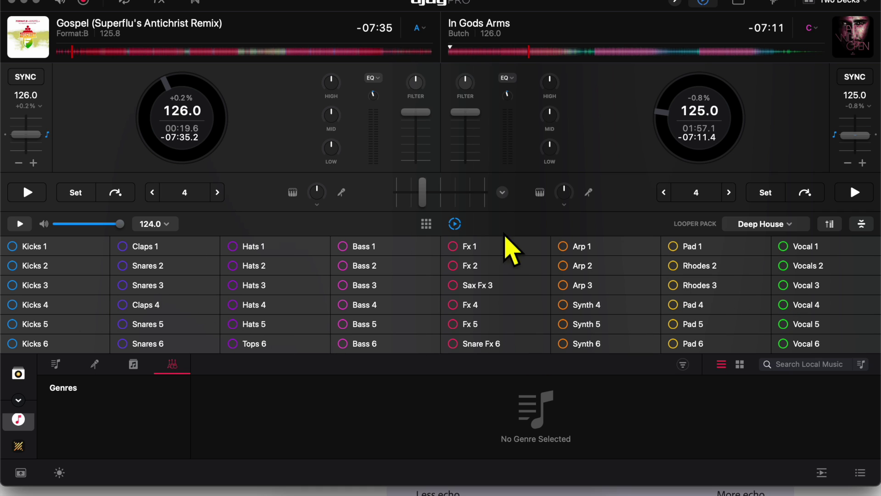
click(151, 224)
click(218, 228)
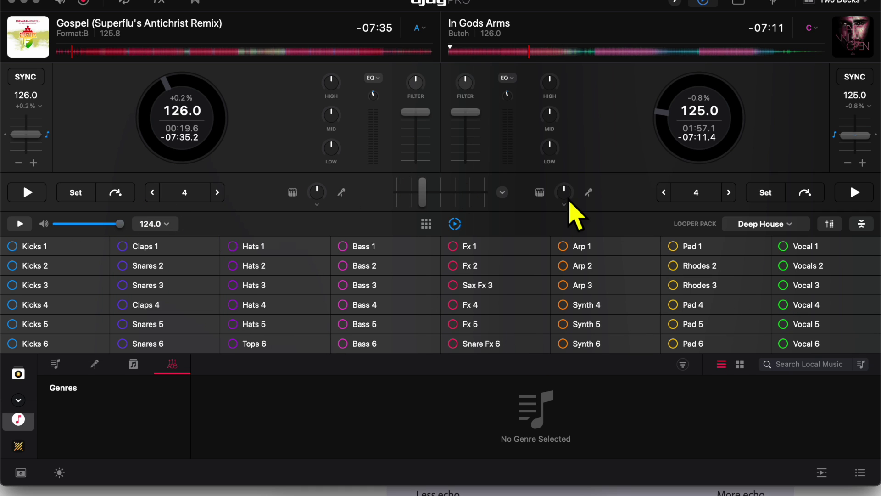
From the Deep House looper pack, play and stop the Arp 1 loop, then close the looper
click(803, 224)
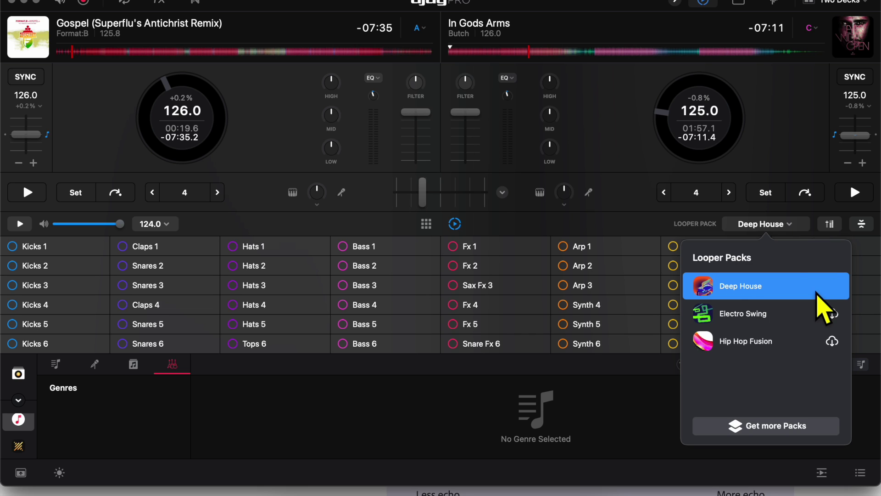
click(584, 248)
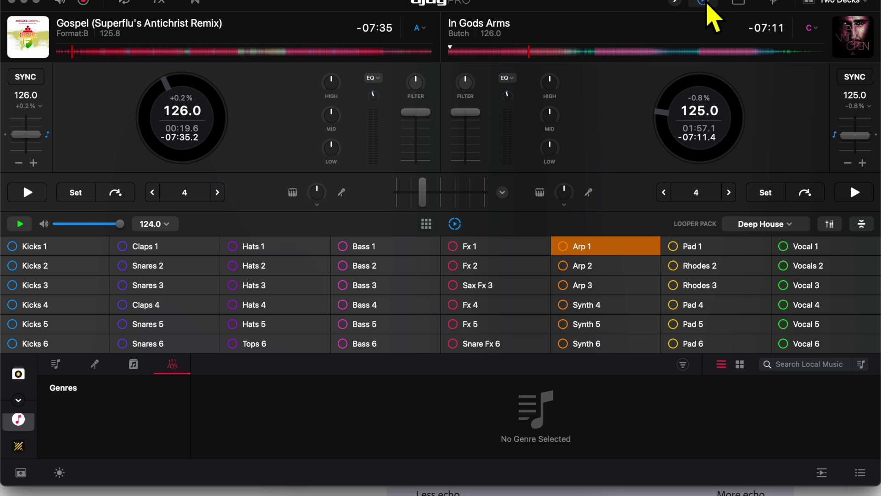
click(606, 248)
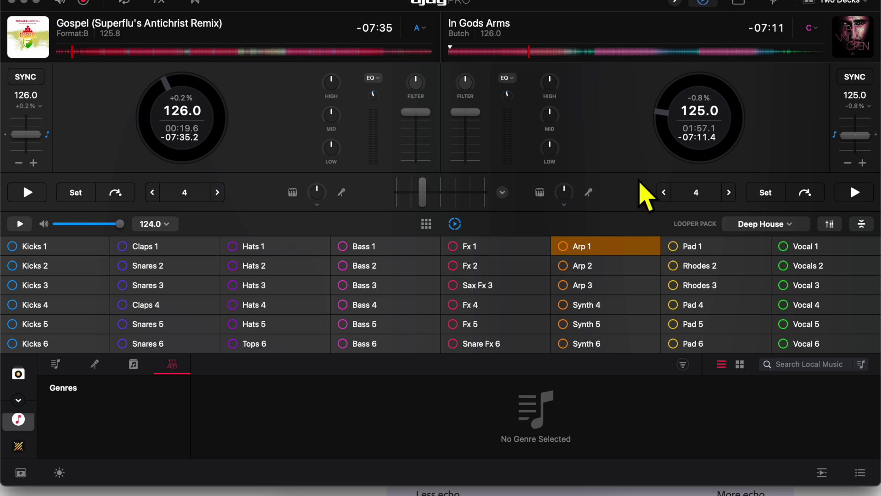
click(704, 2)
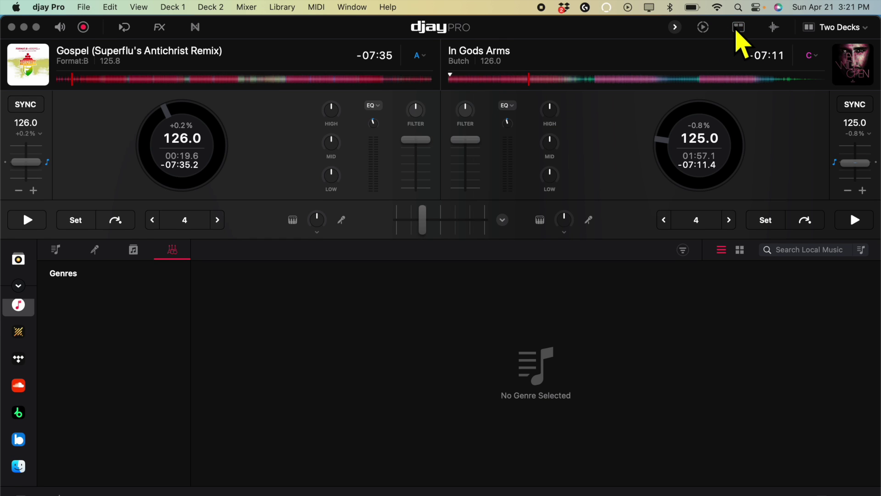
Show the performance pads beside both turntables, toggling them off and back on
click(739, 28)
click(738, 28)
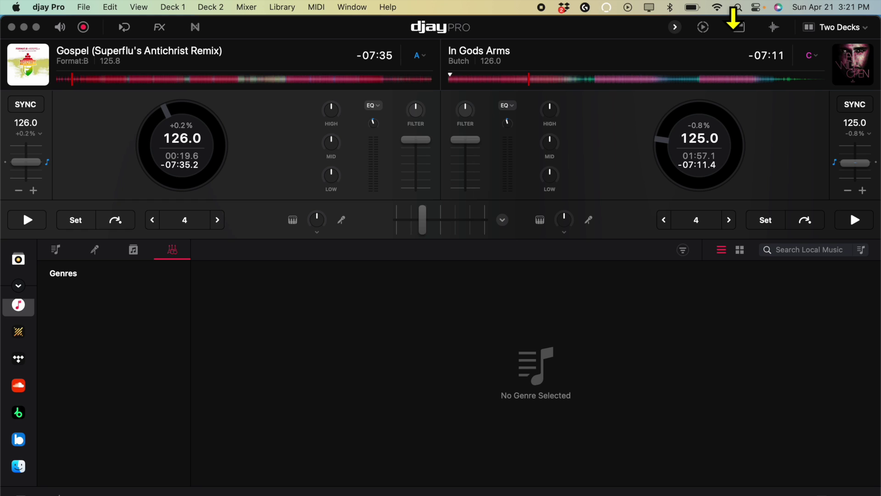
click(739, 29)
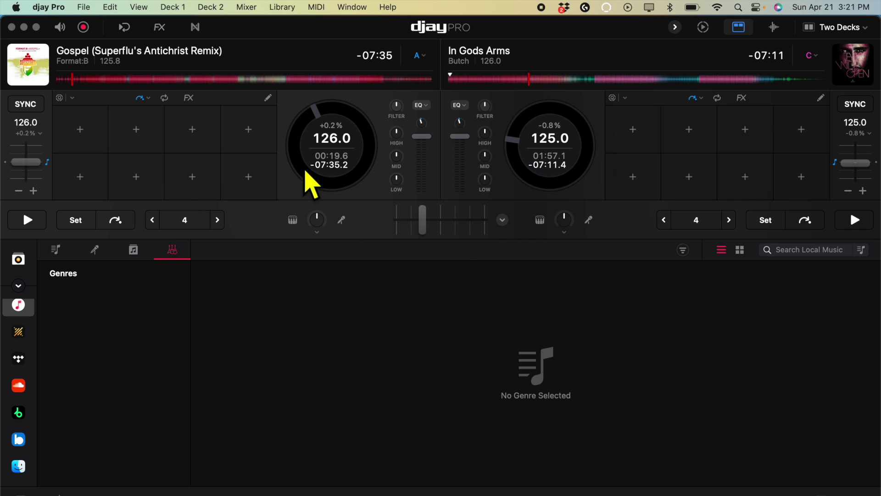
Switch Deck 1's pads to loop mode, then FX, and hide the pads to widen the mixer
click(143, 99)
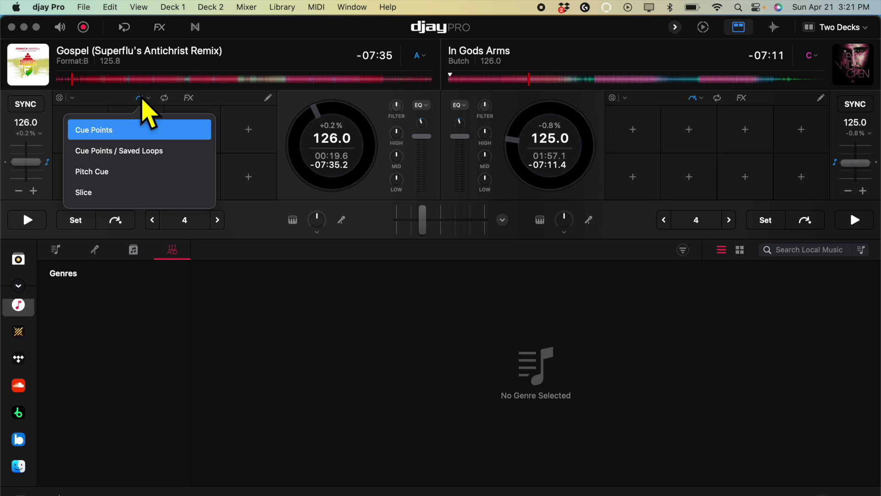
click(166, 98)
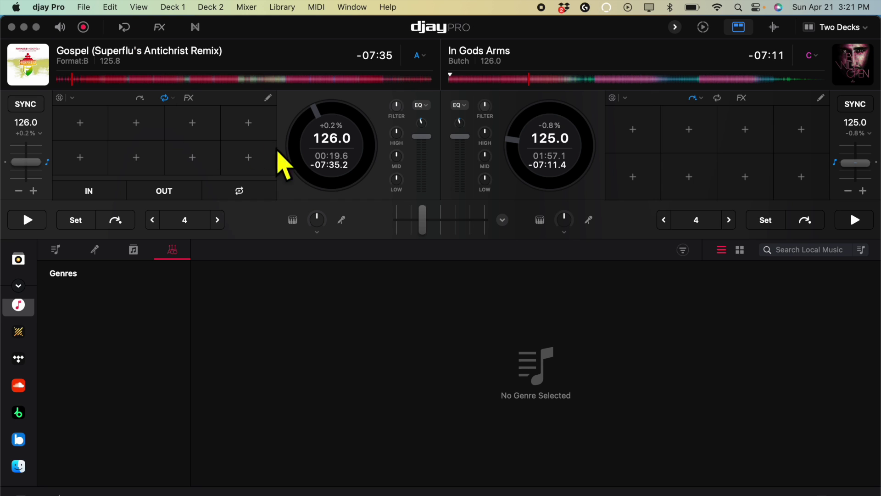
click(193, 97)
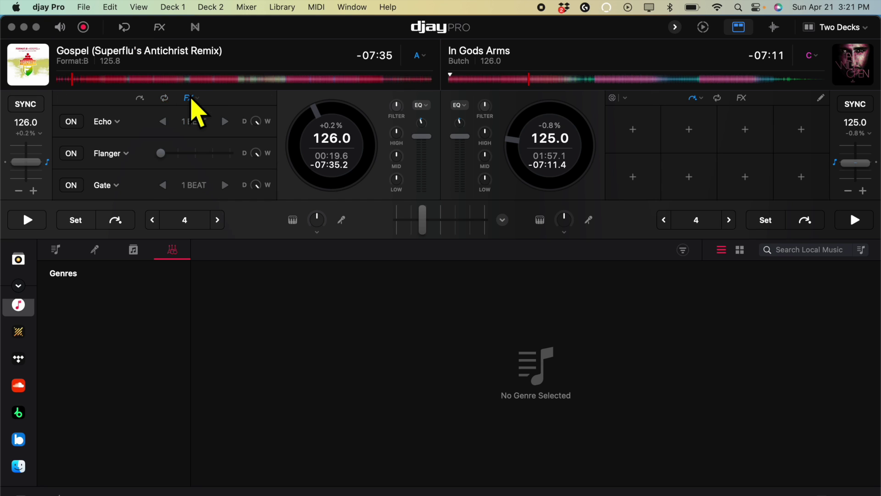
click(741, 30)
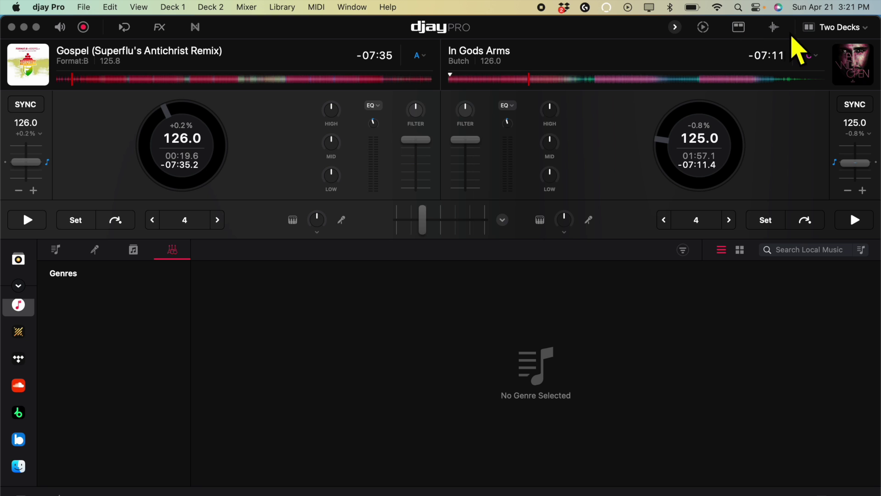
Show the scrolling waveform panel for both decks, toggling it a few times before leaving it visible
click(775, 28)
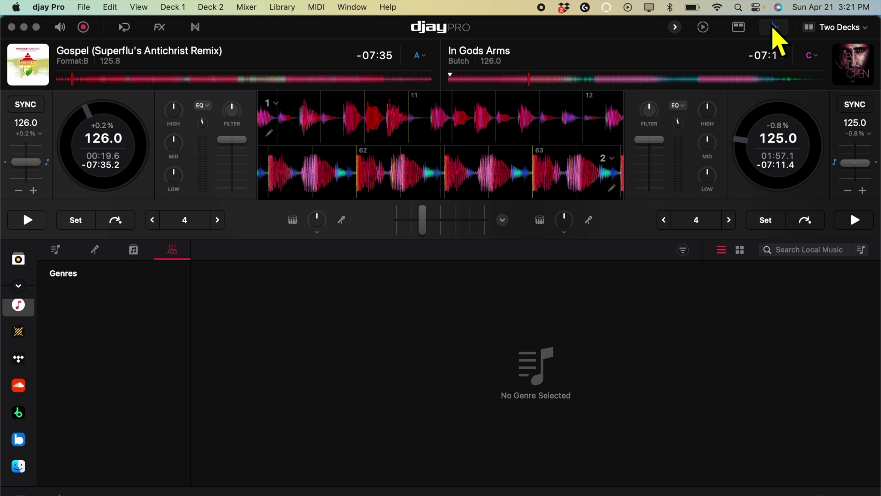
click(774, 28)
click(775, 29)
click(775, 28)
click(775, 28)
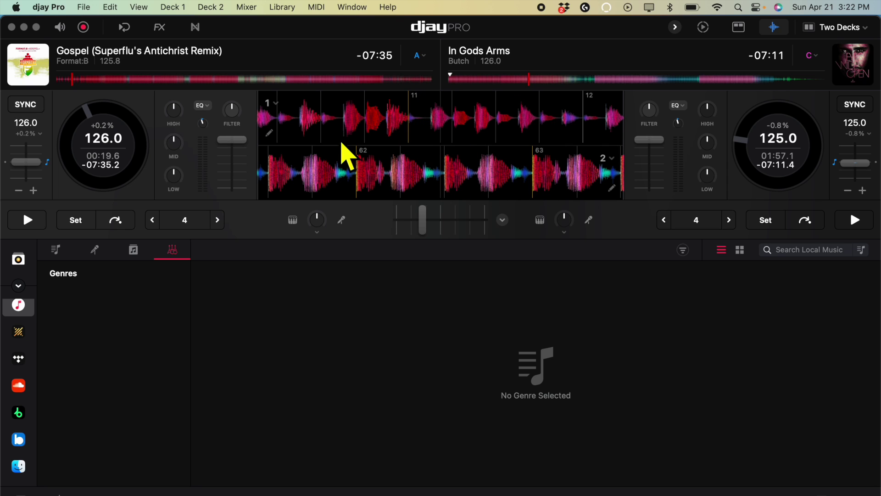
In Deck 1's waveform display options, turn High Contrast off and back on
click(274, 104)
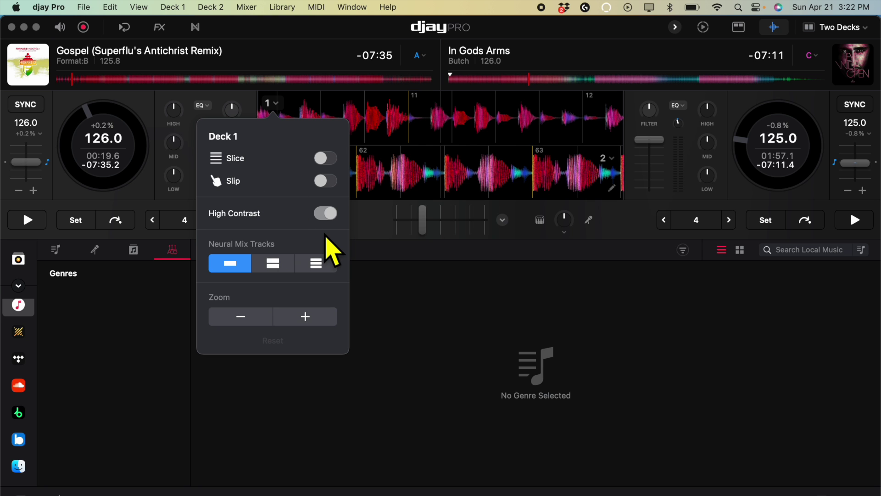
click(325, 214)
click(325, 214)
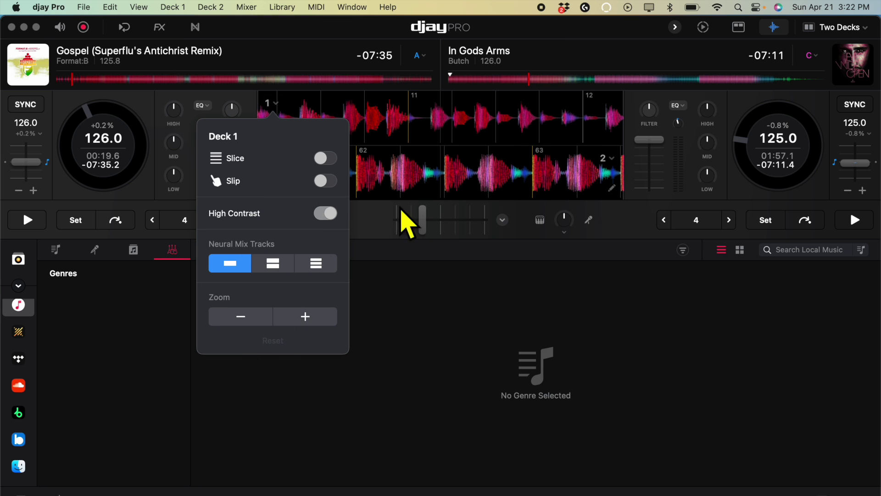